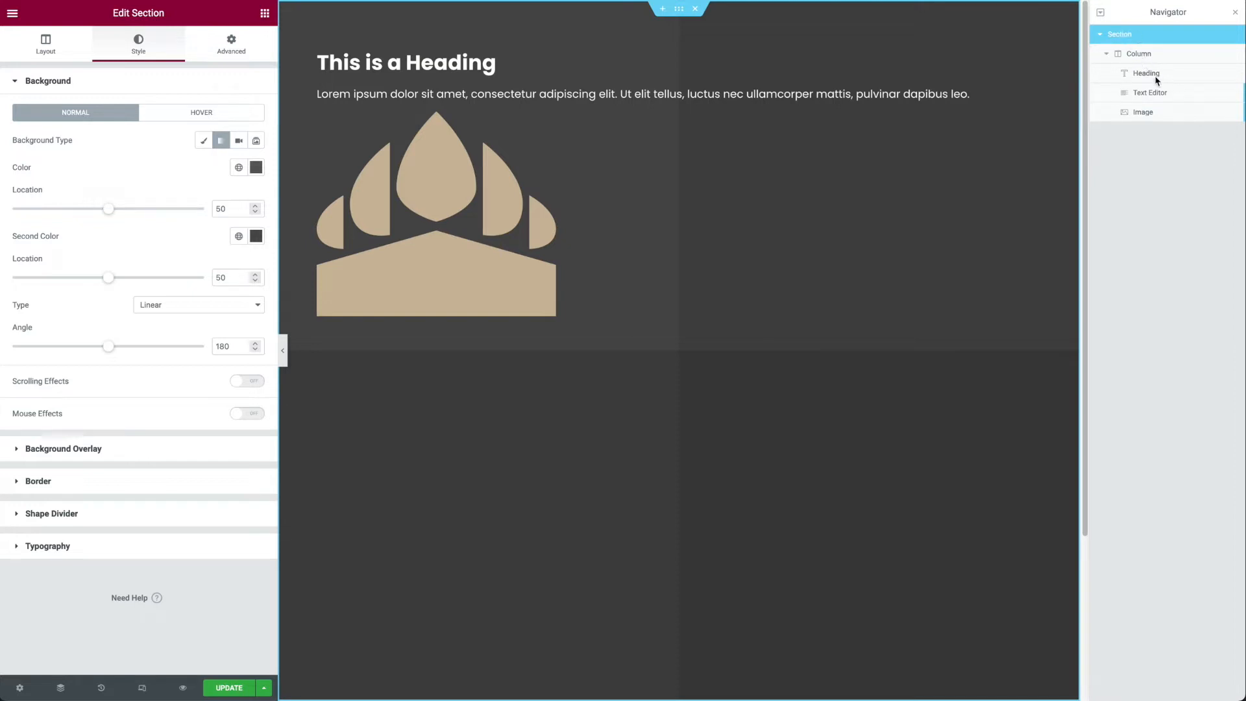
Select the paw image to edit its settings.
left_click(1149, 114)
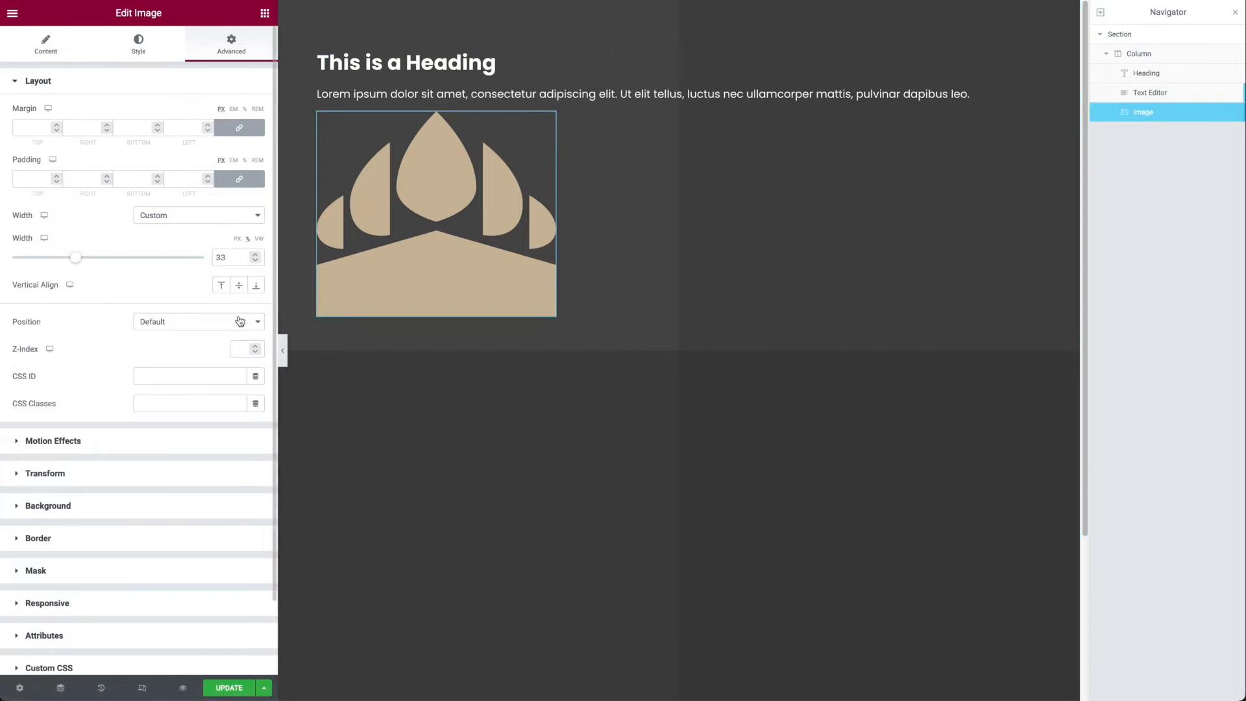
Set the paw image's Position to Absolute so it overlaps the heading at top-left.
left_click(158, 329)
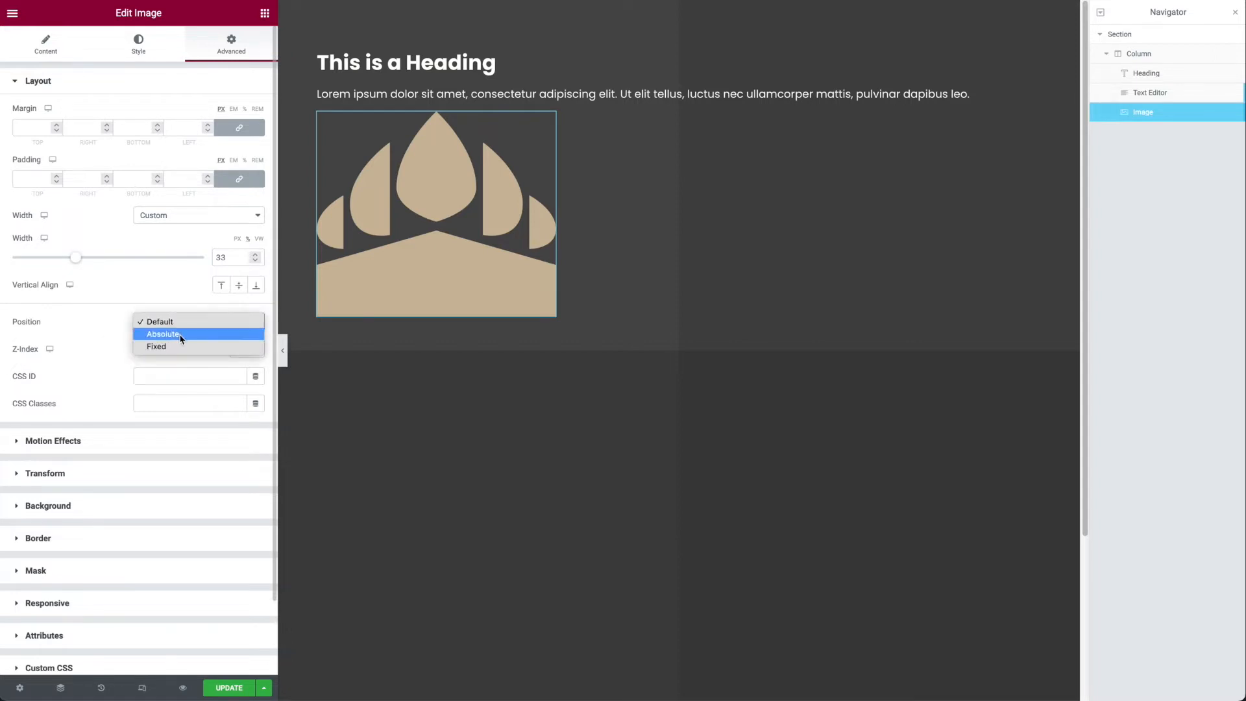
left_click(180, 335)
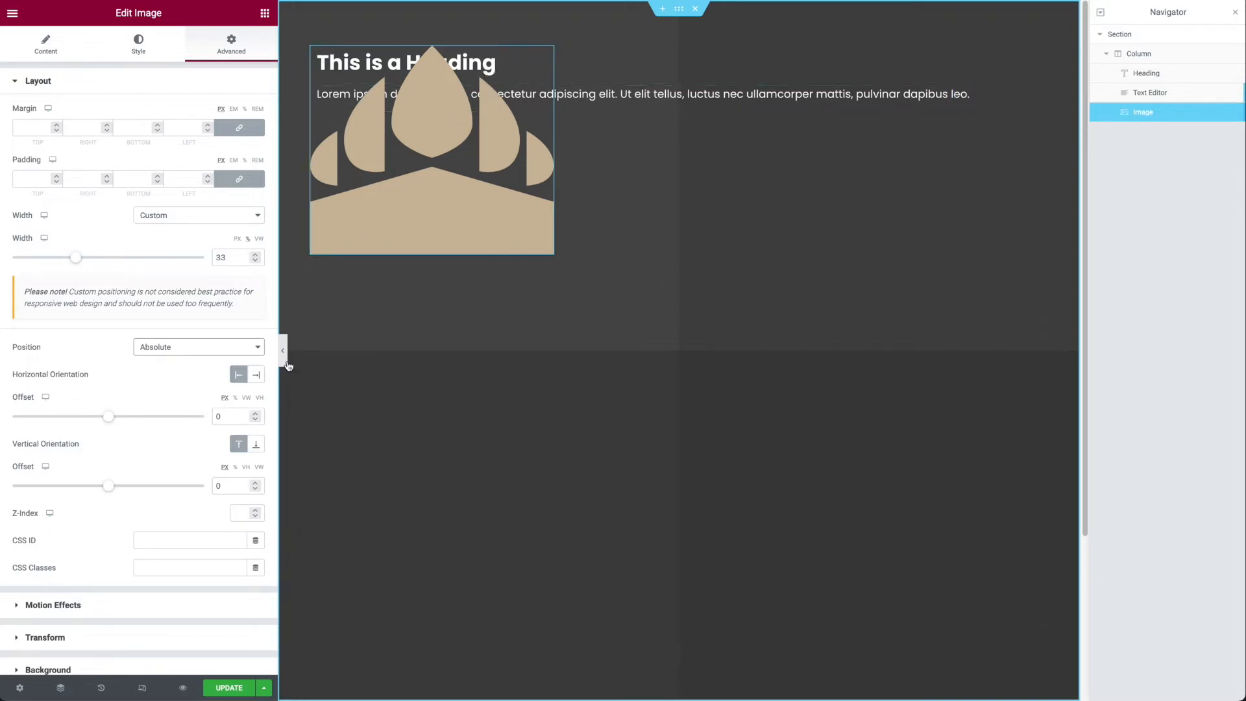
Anchor the paw image horizontally to the Right and vertically to the Bottom of the section.
left_click(238, 375)
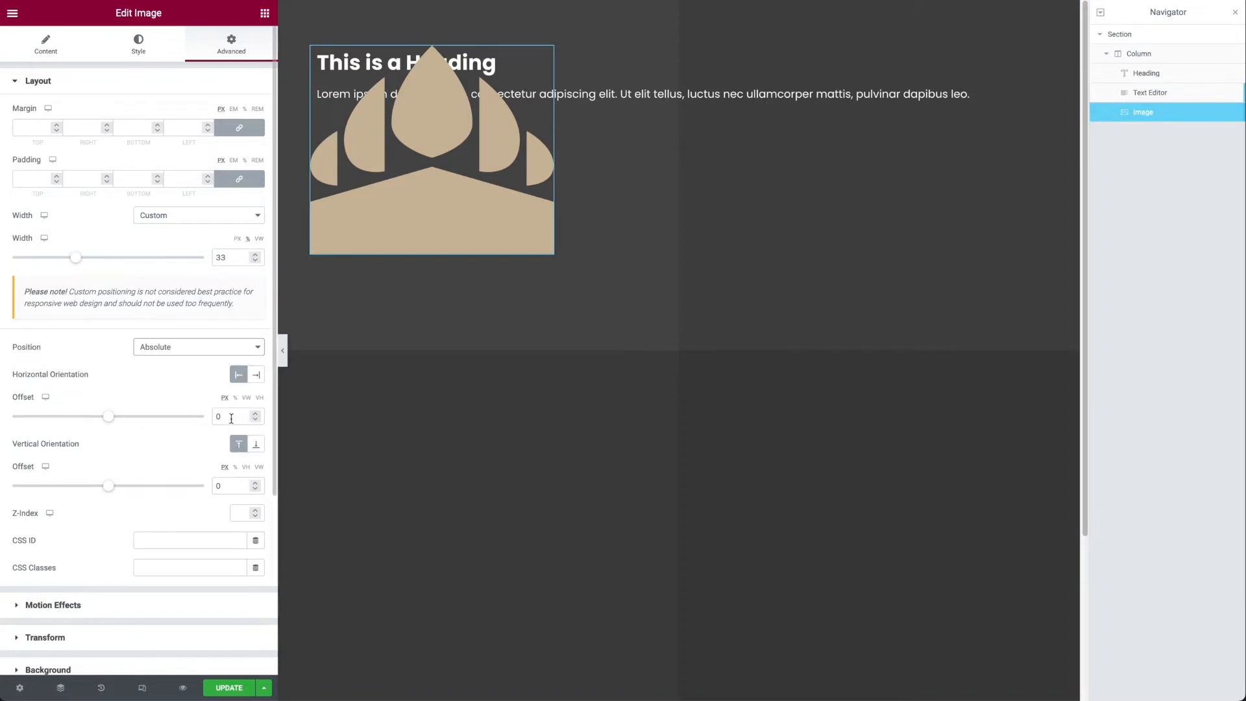
left_click(230, 416)
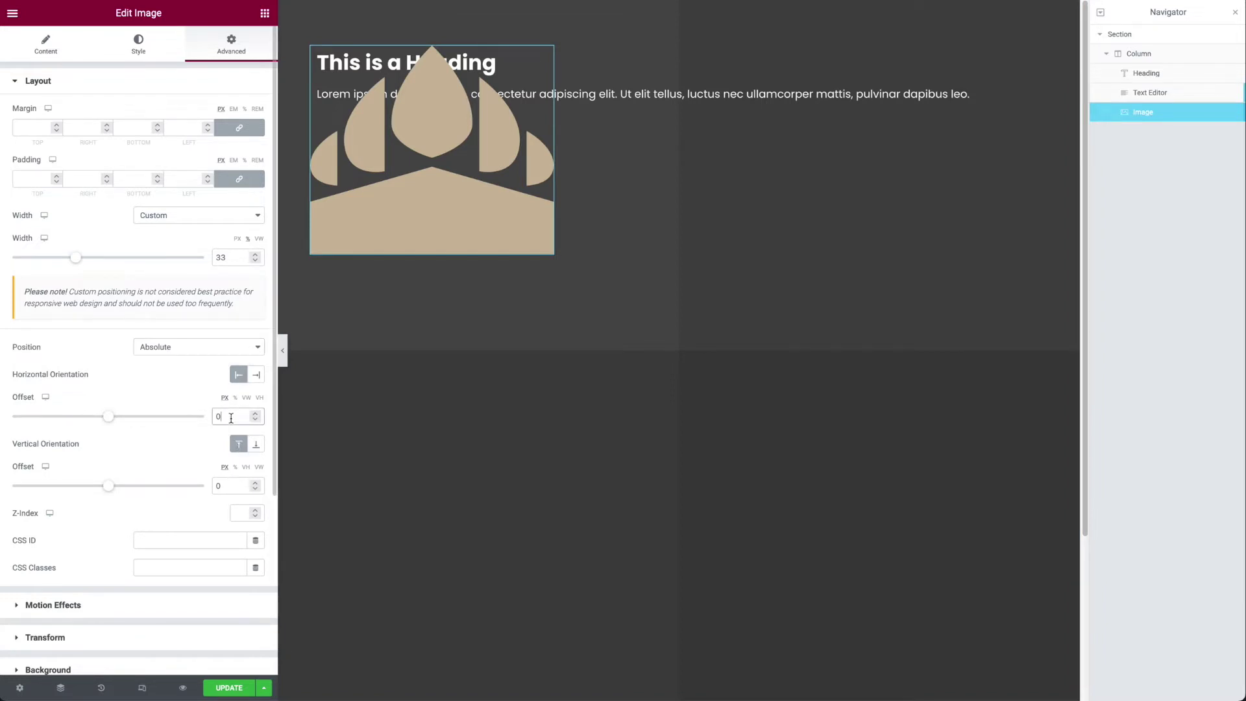
left_click(258, 376)
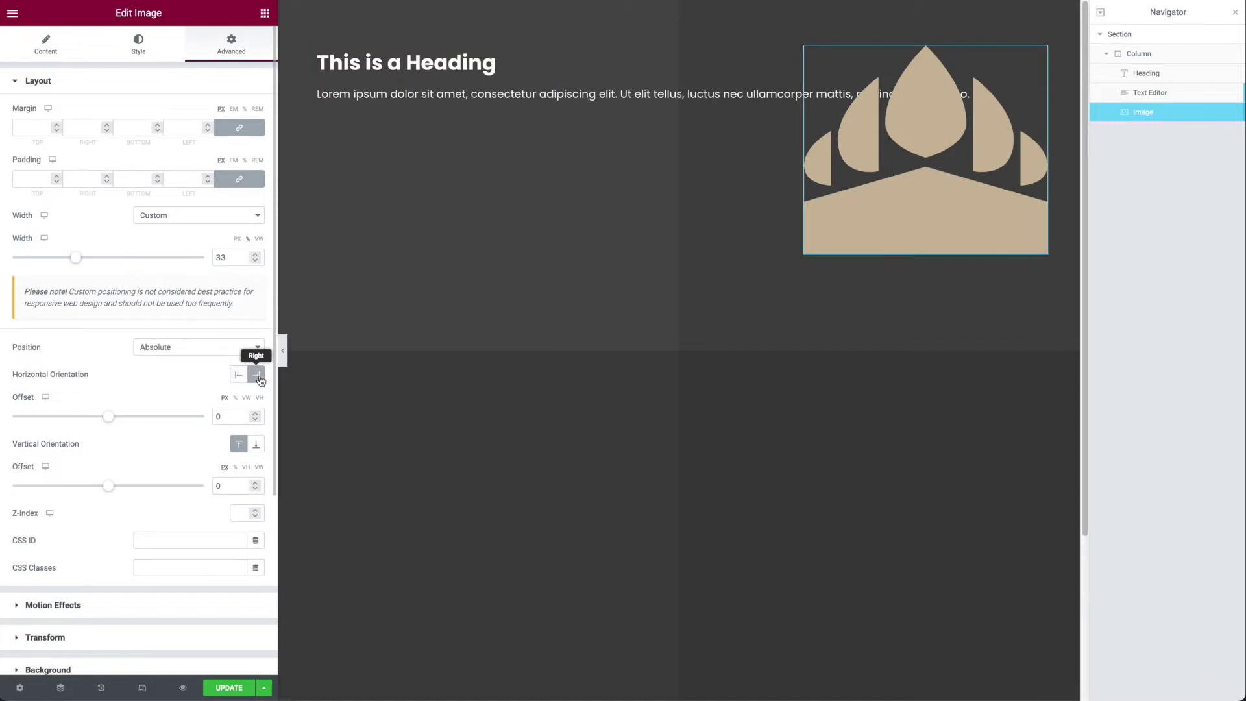
left_click(258, 445)
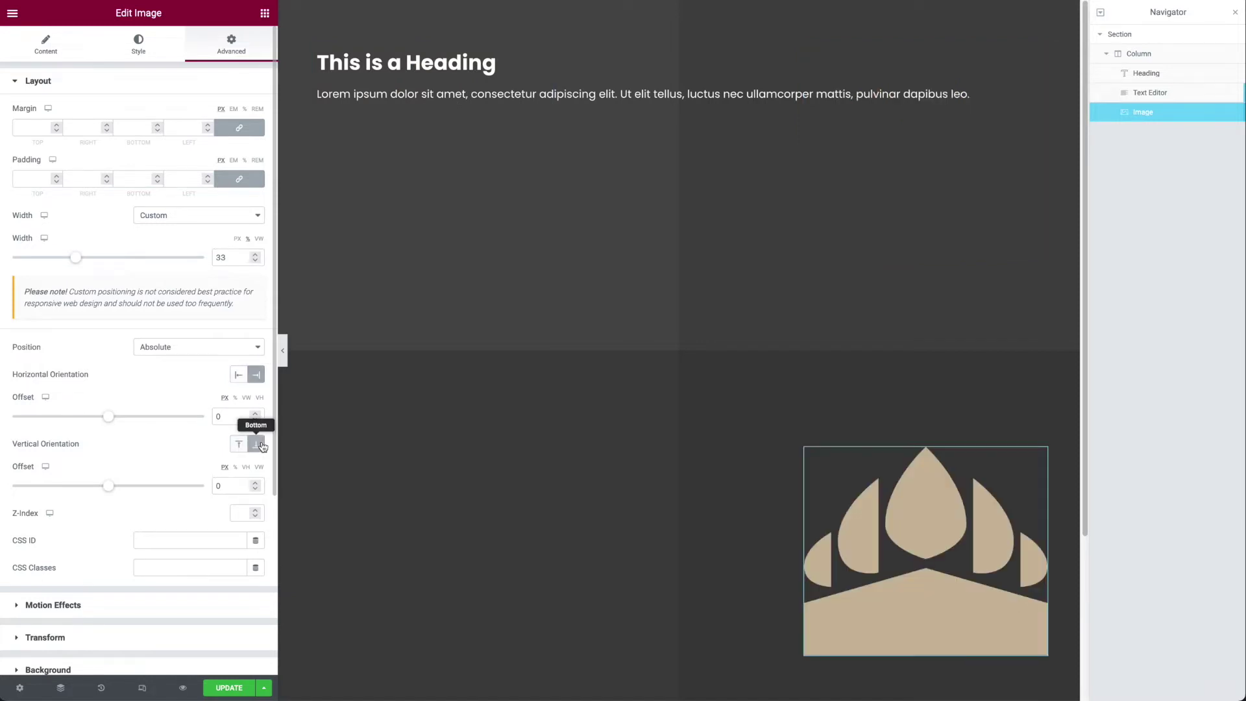
Delete the Heading and Text Editor widgets from the section.
right_click(516, 74)
left_click(547, 263)
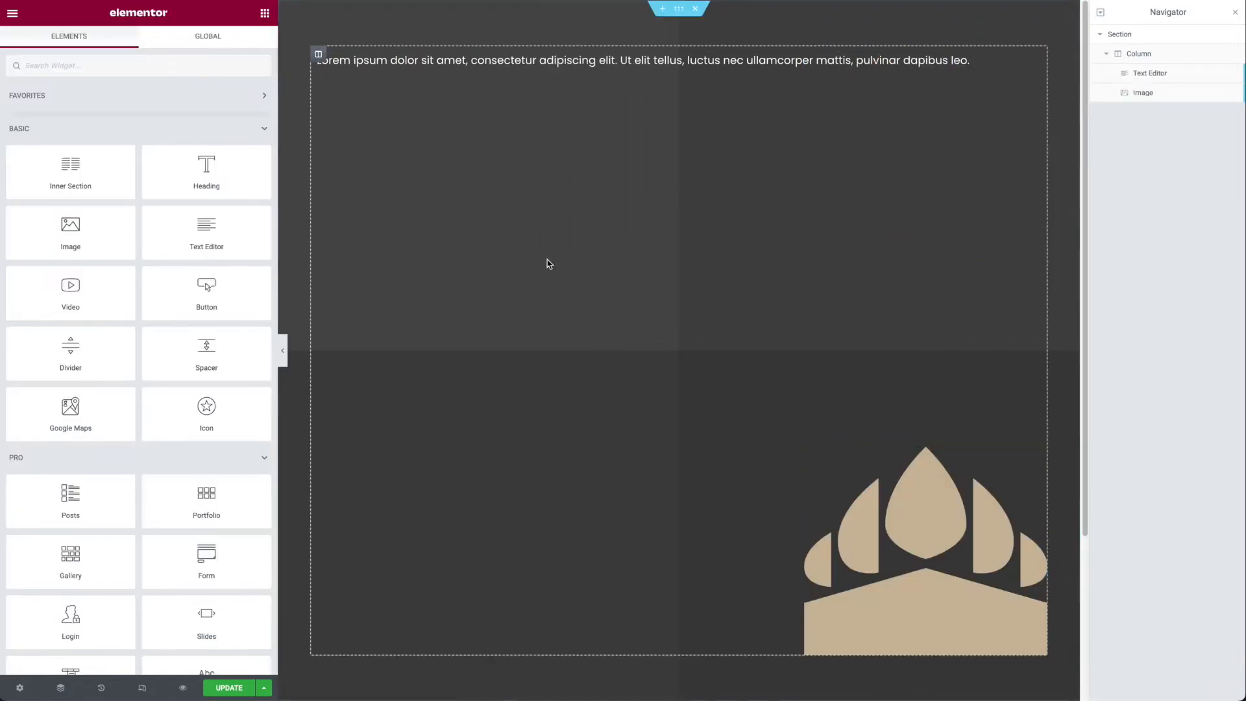
right_click(531, 63)
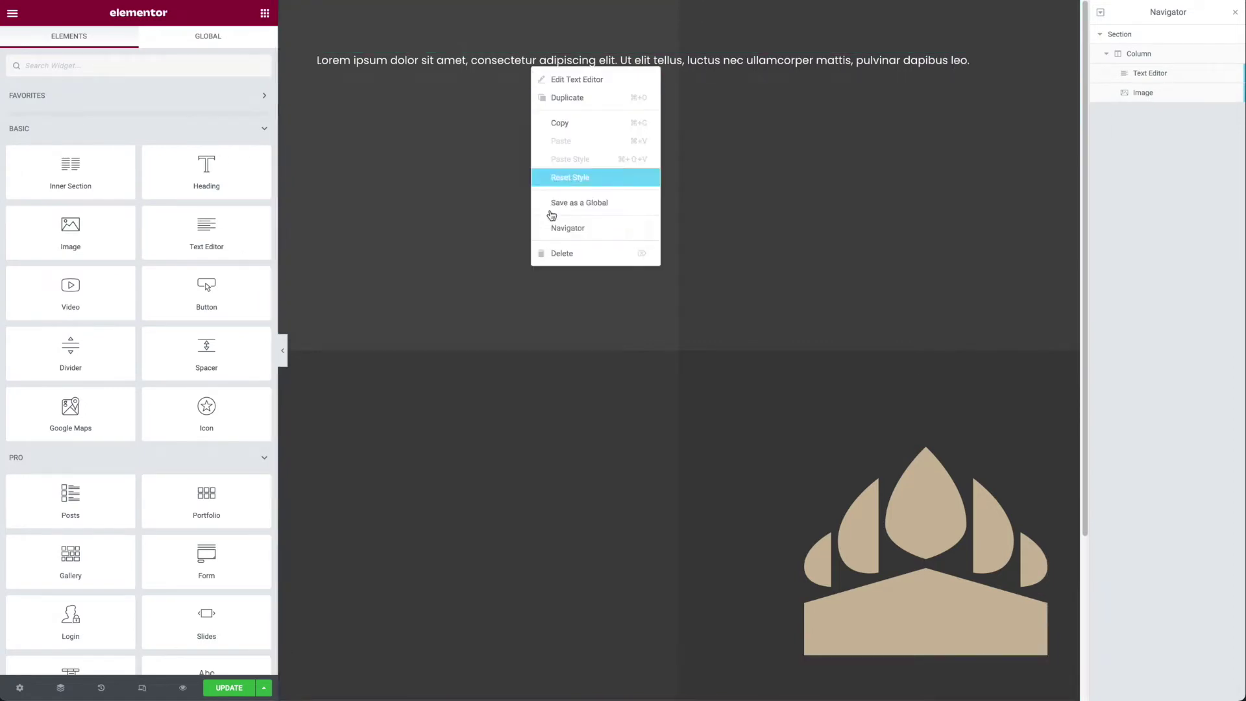
left_click(553, 250)
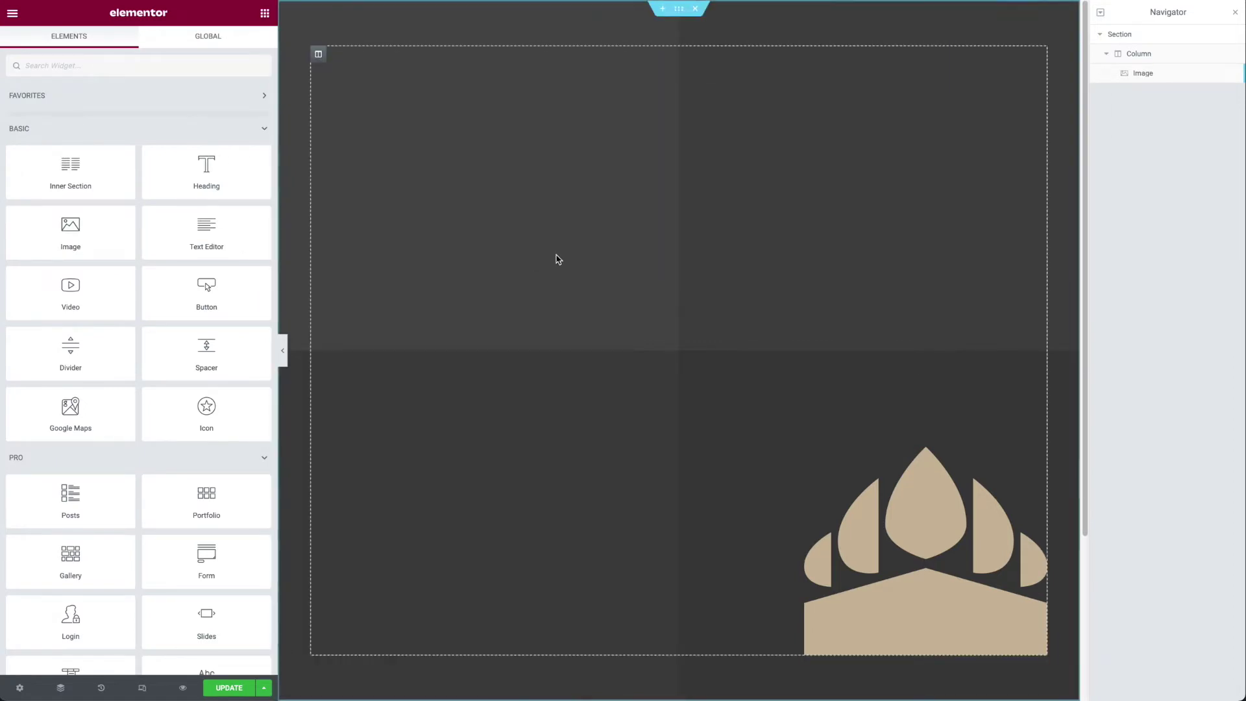
Reselect the paw image, try dragging it toward bottom centre, then undo back to the corner.
left_click(937, 575)
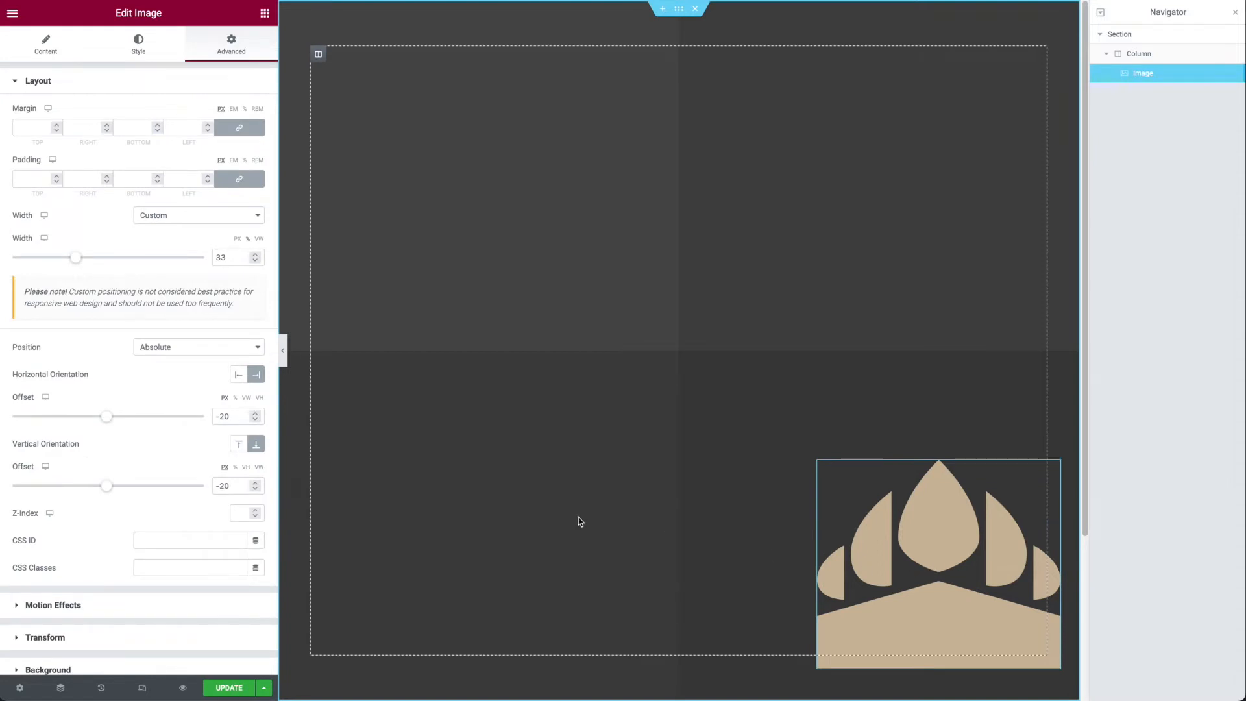
key("ctrl+z")
mouse_move(876, 530)
left_mouse_down()
mouse_move(477, 176)
mouse_move(672, 545)
left_mouse_up()
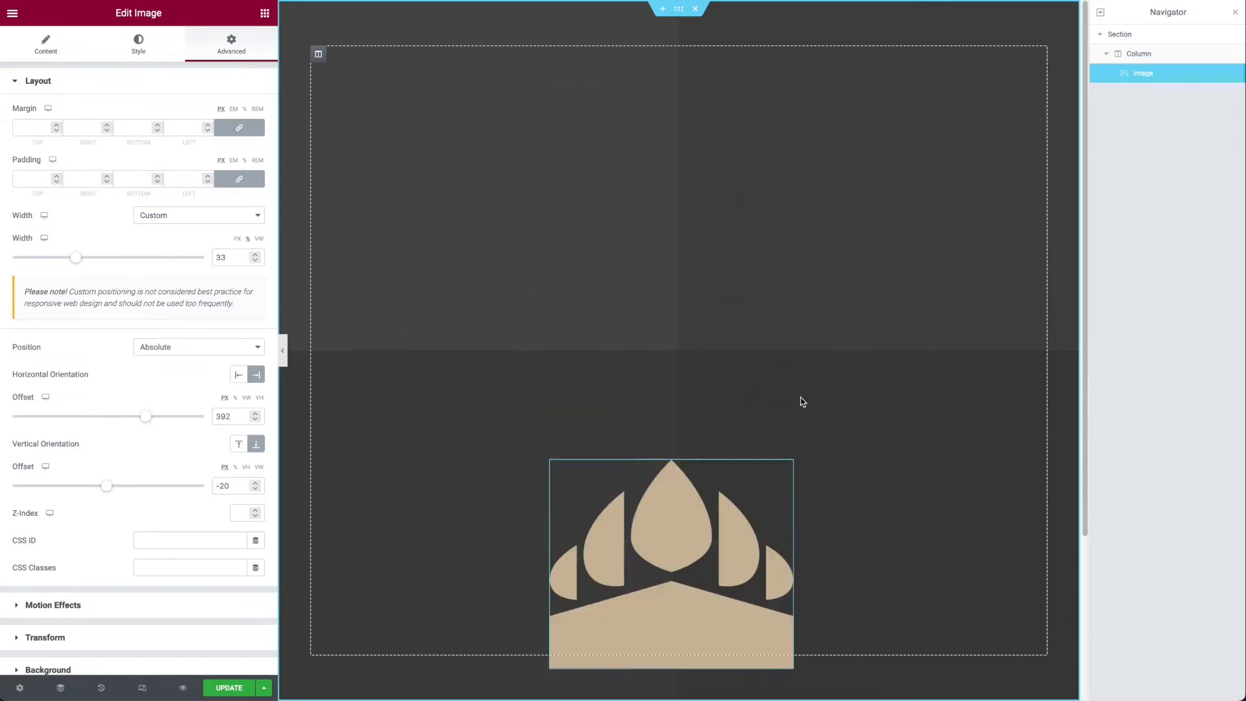
key("ctrl+z")
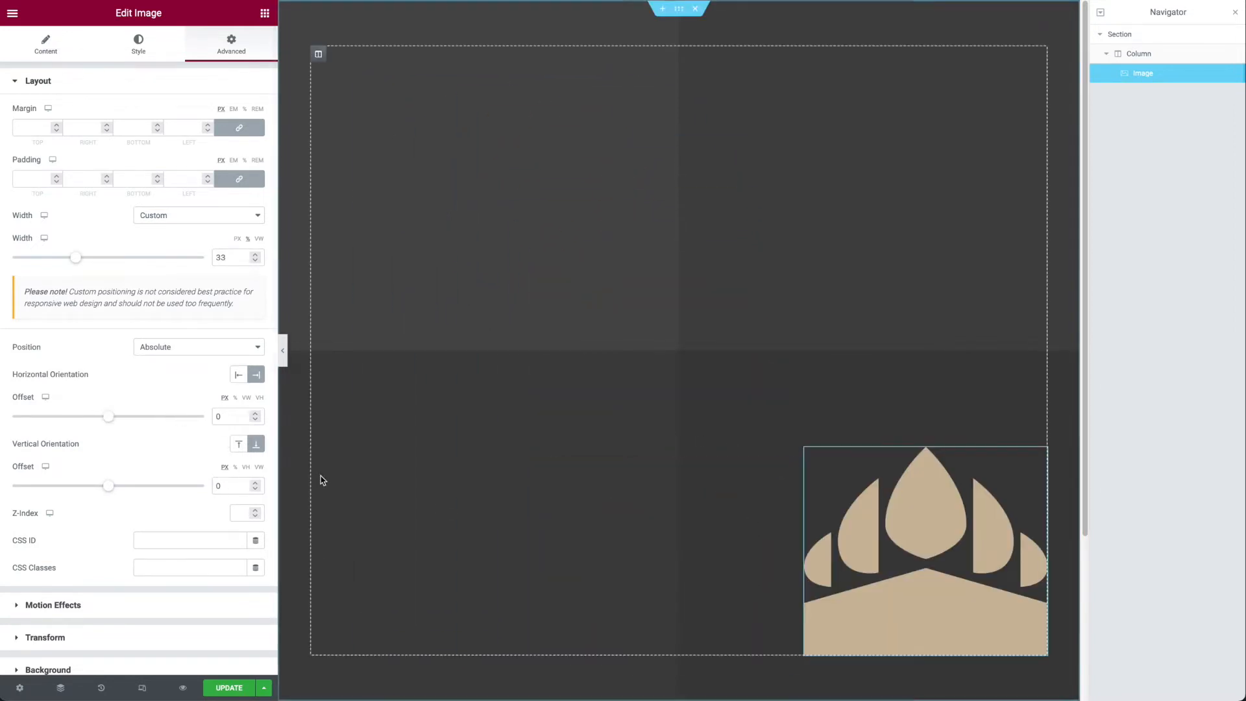
mouse_move(925, 551)
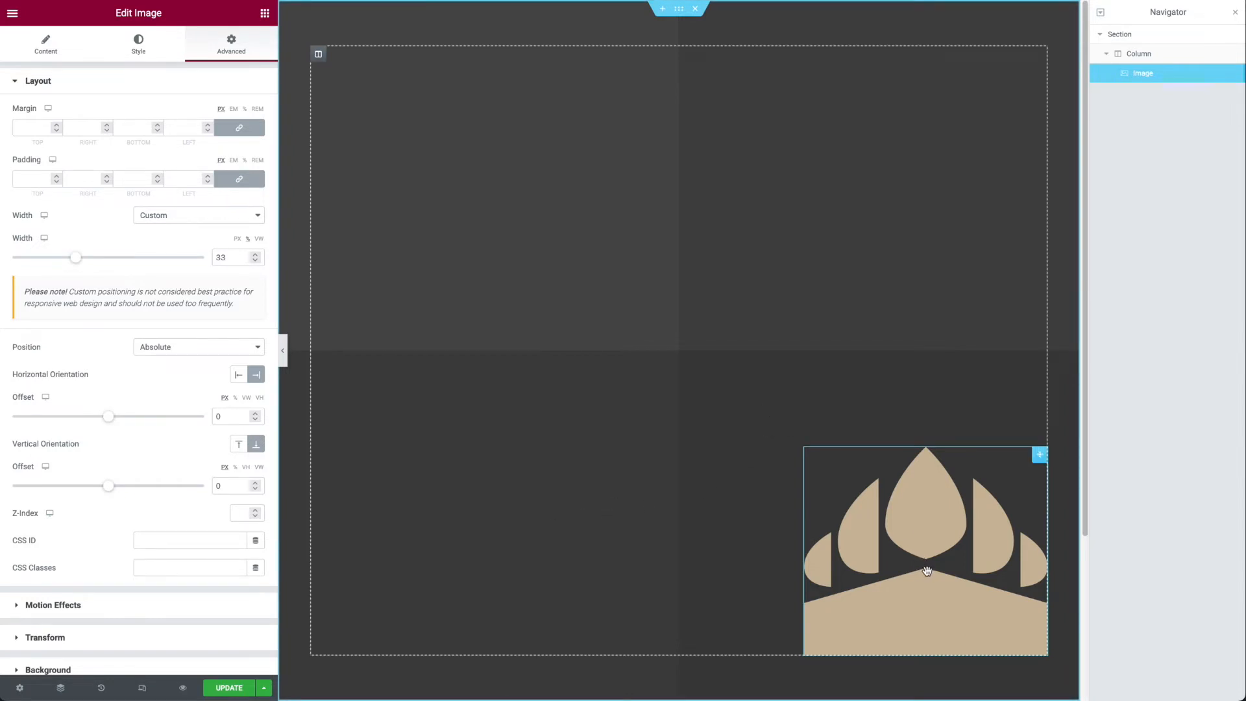
Anchor the image from the Left with a 50% horizontal offset.
left_click(237, 400)
left_click(218, 416)
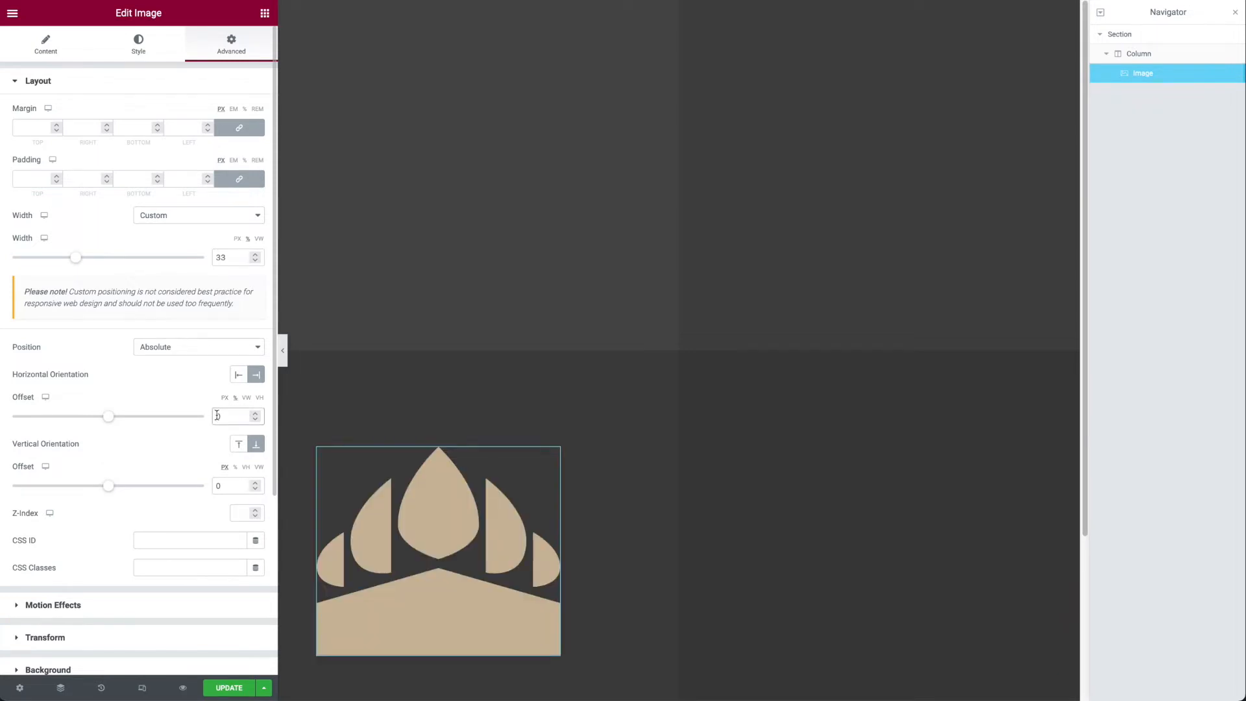
type("56")
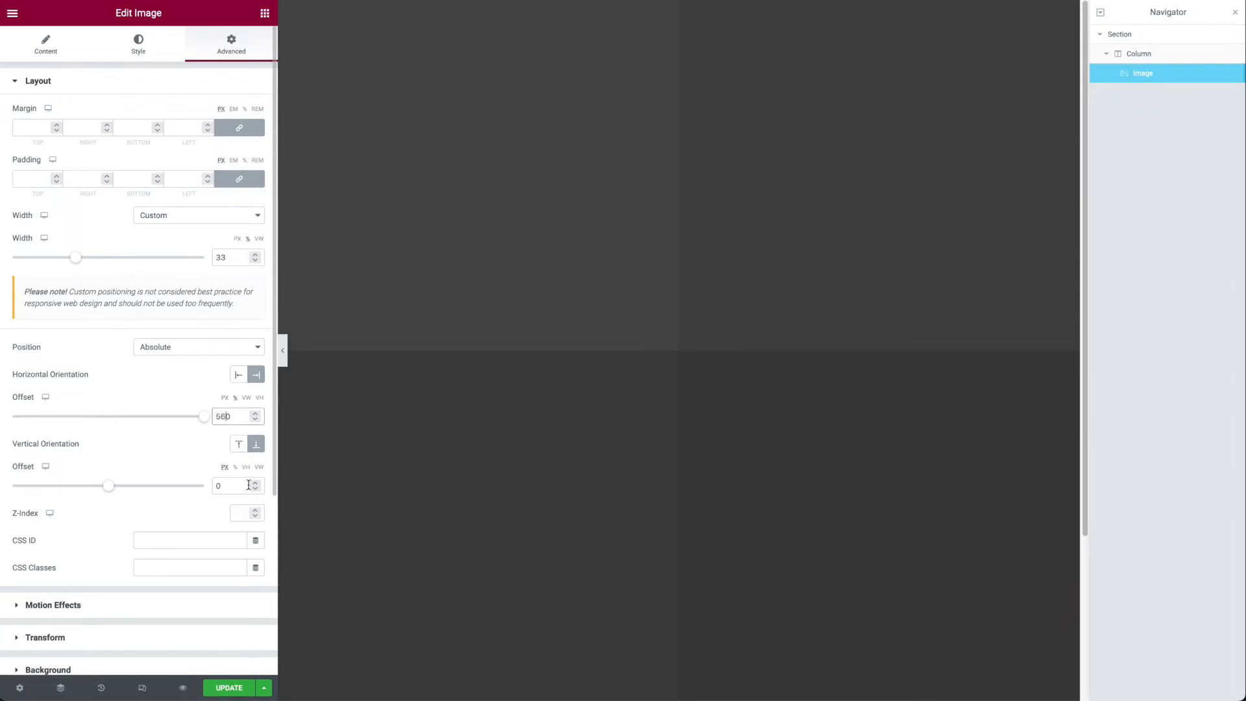
key("BackSpace")
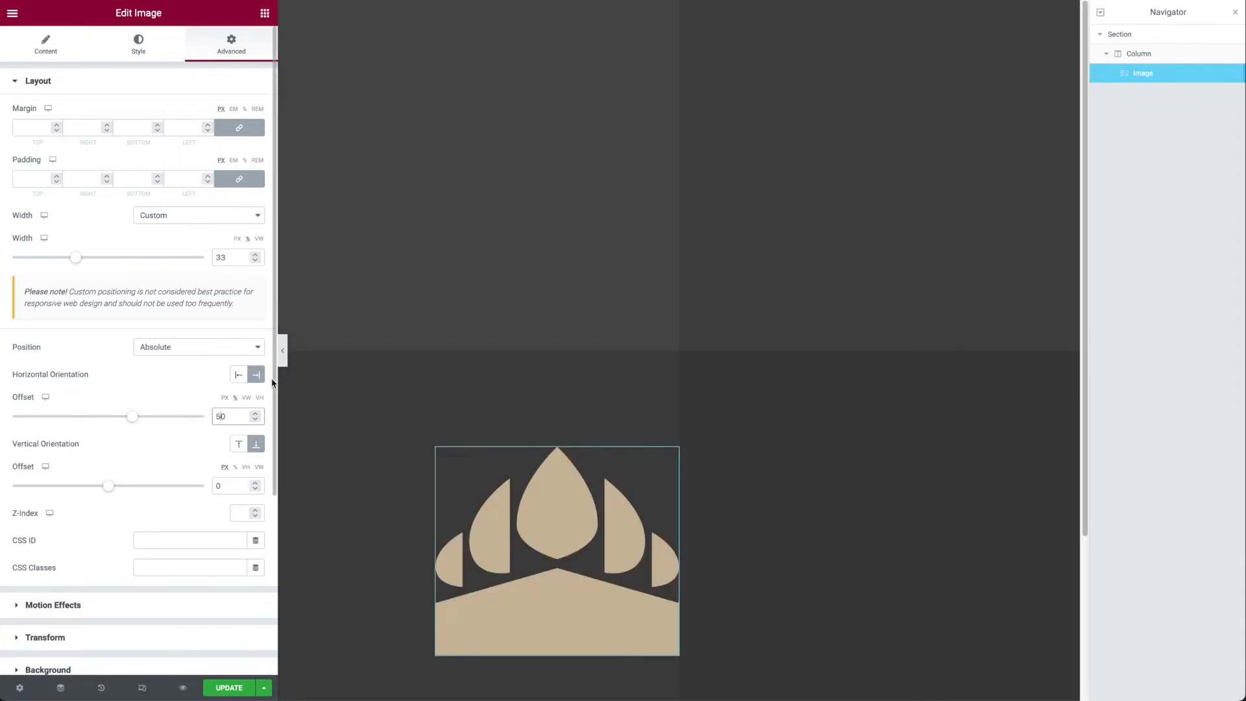
left_click(237, 375)
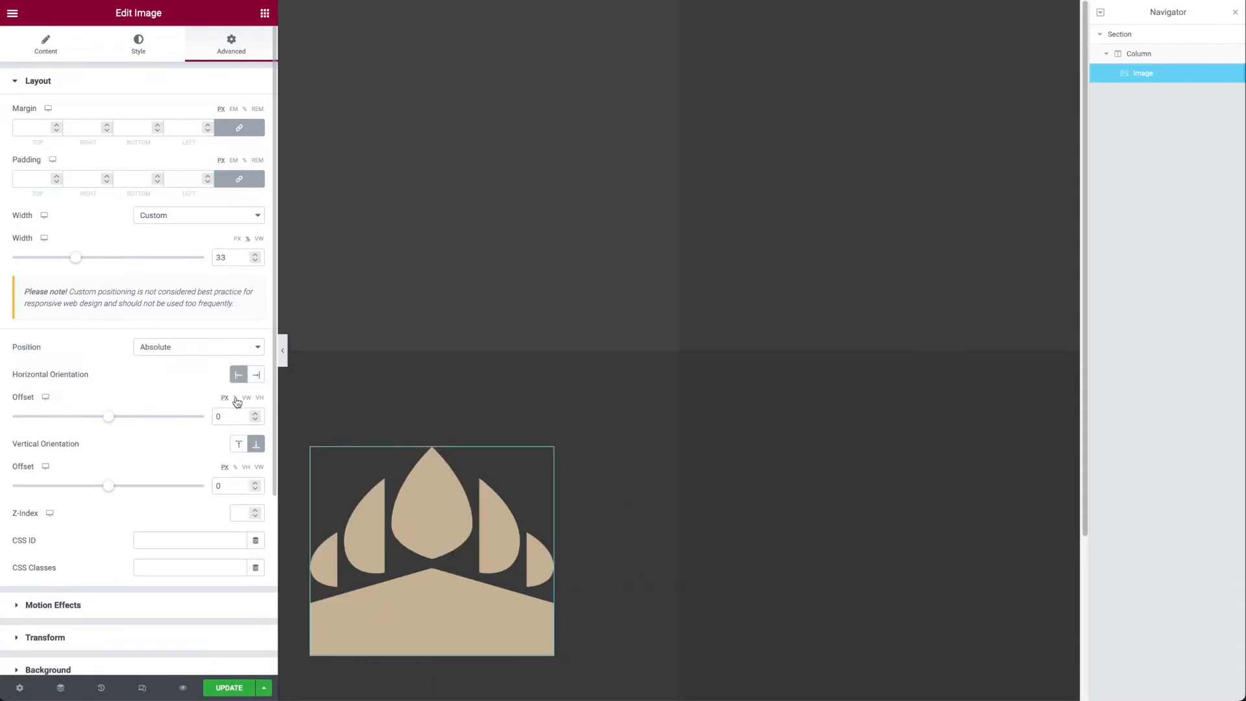
left_click(236, 398)
type("50")
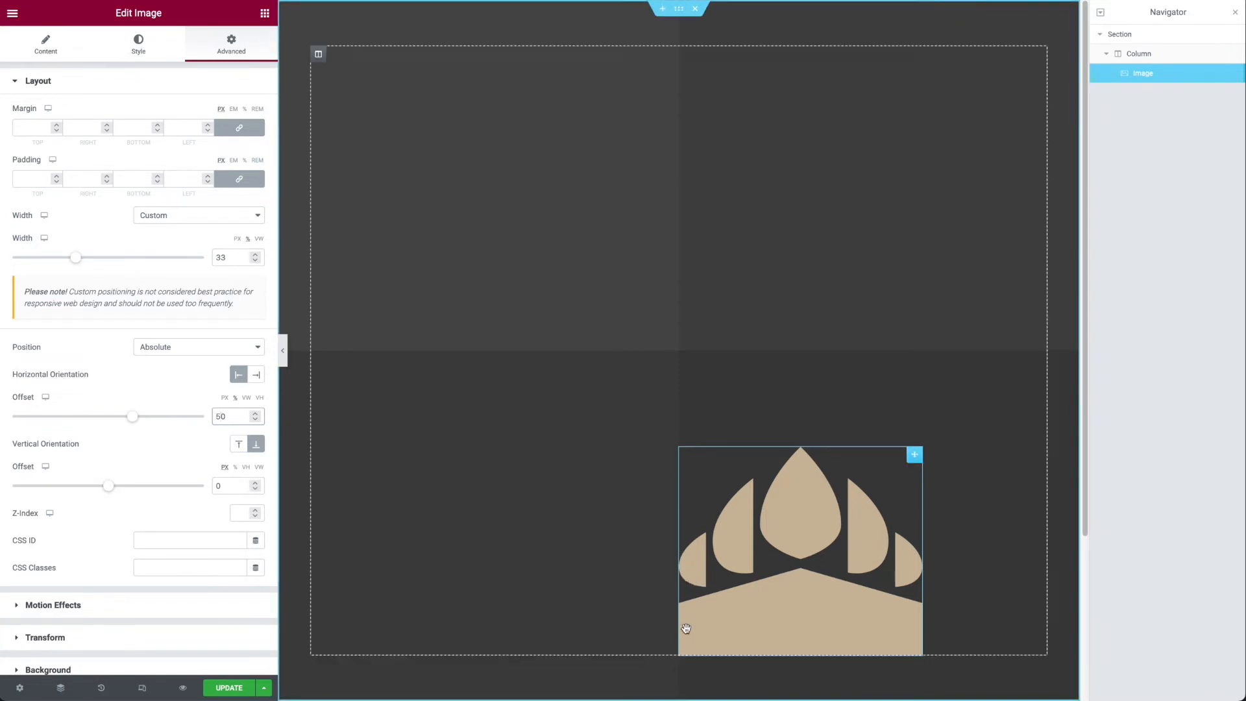
Anchor from the Top and slide the offsets to about 34% across and 30% down.
left_click(240, 445)
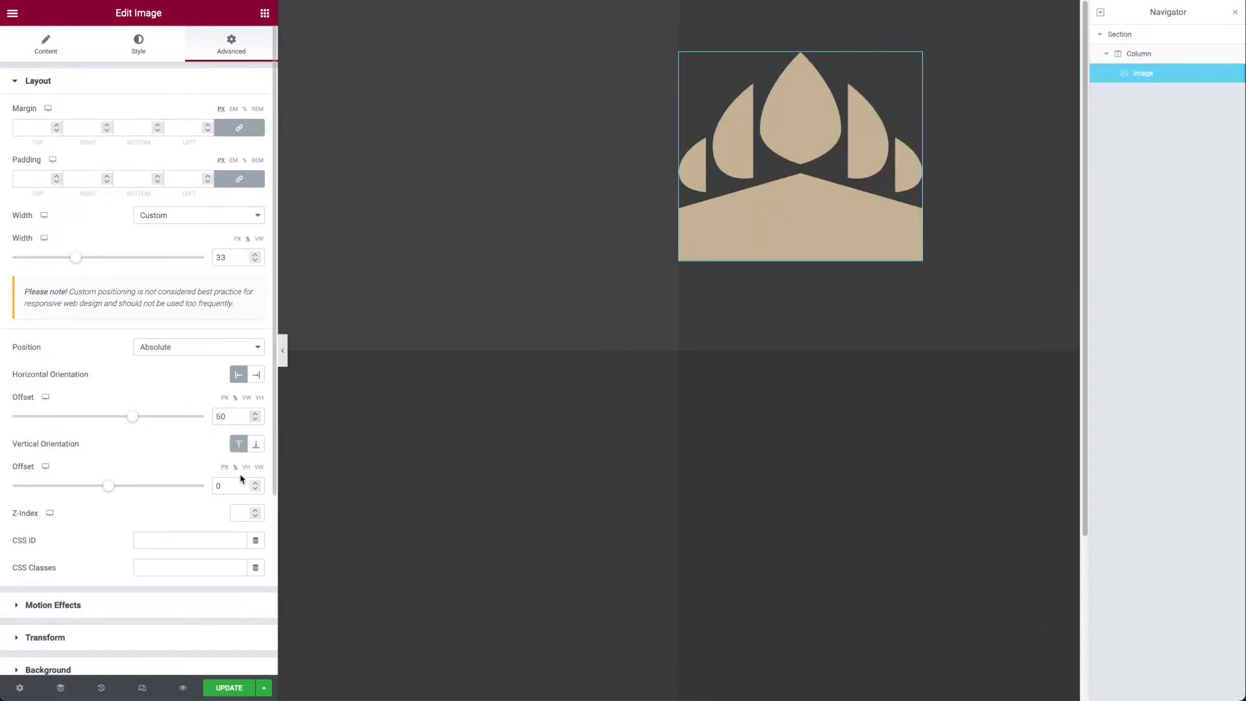
left_click(218, 485)
type("50")
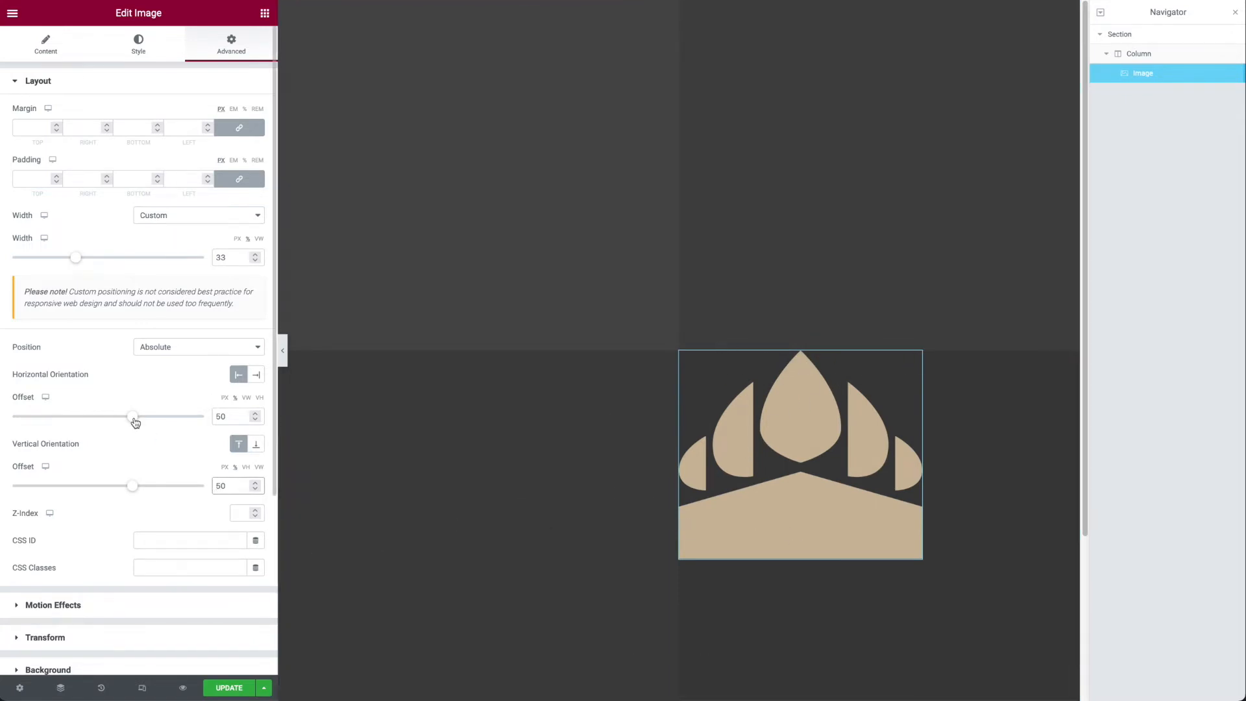
left_click_drag(136, 417, 126, 417)
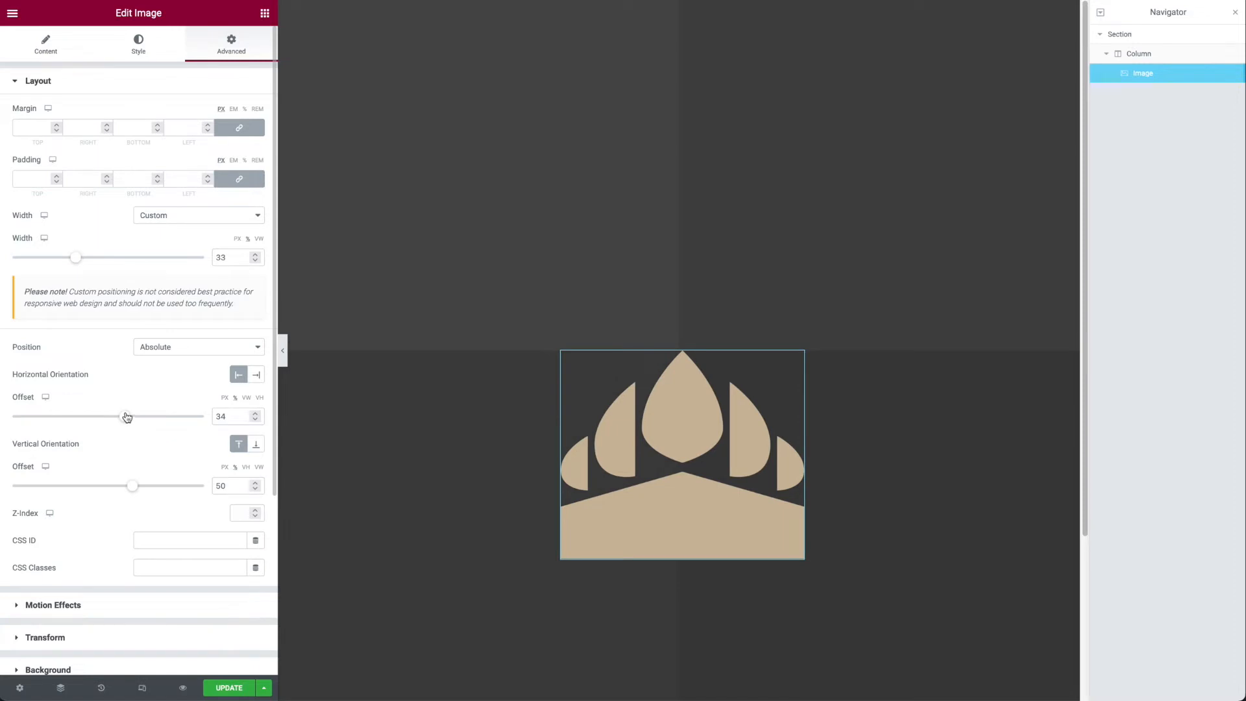
left_click_drag(133, 487, 124, 488)
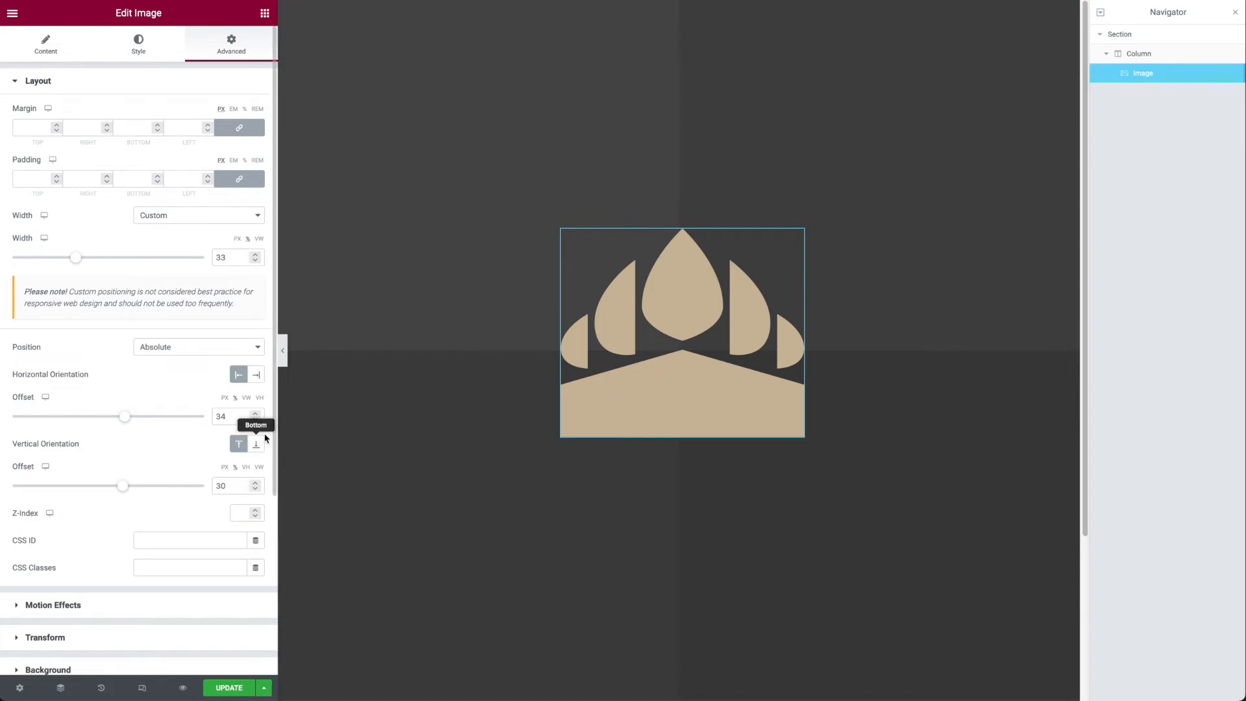
left_click(226, 397)
Clear the paw image's horizontal and vertical offset values.
double_click(222, 416)
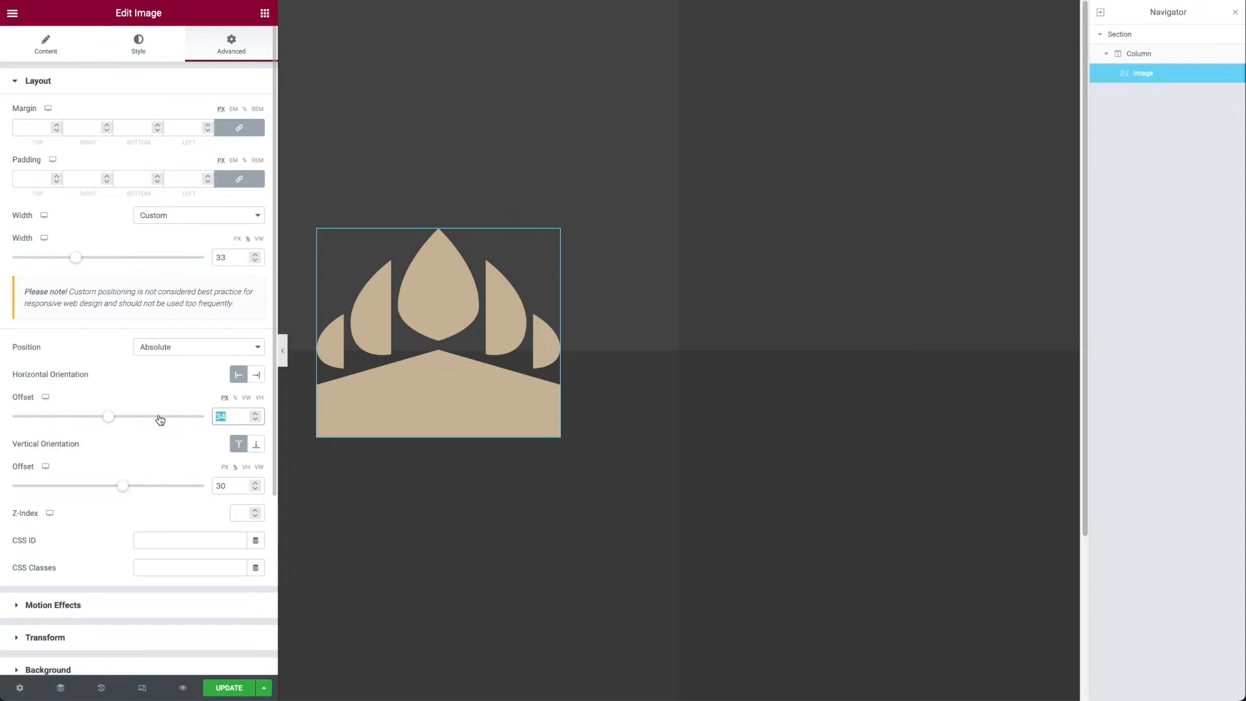
type("0")
double_click(222, 486)
type("0")
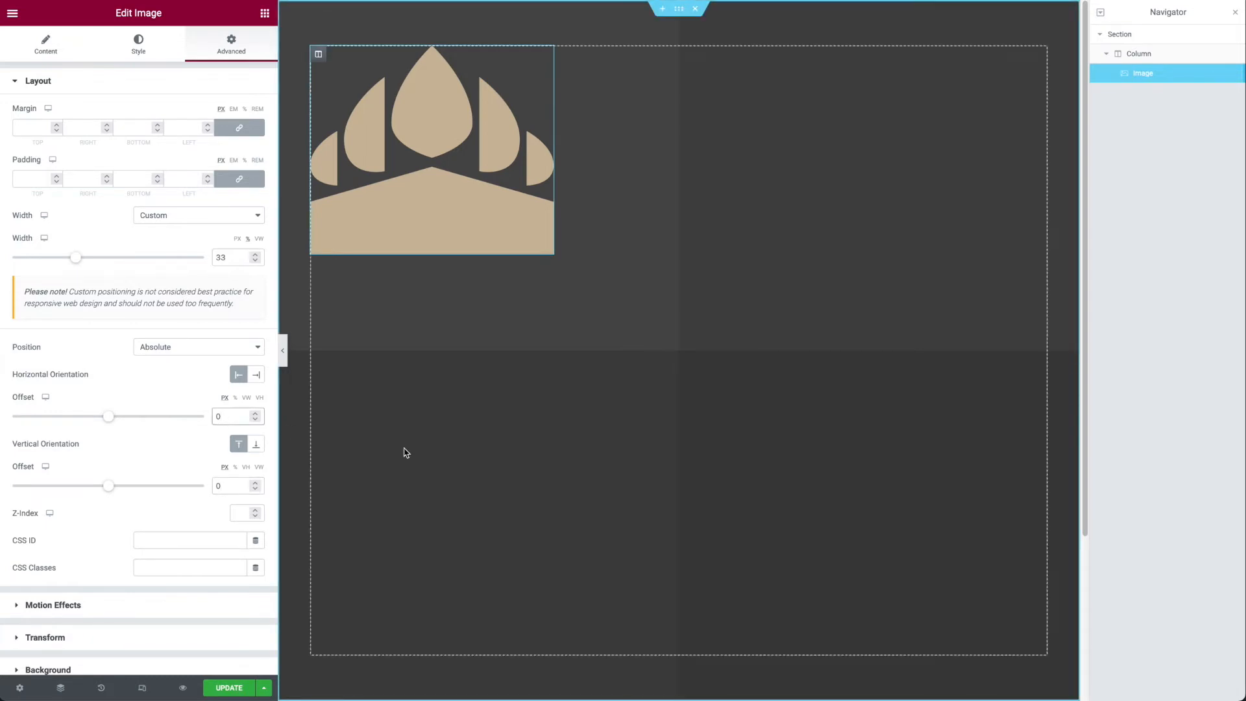
left_click(222, 486)
key("BackSpace")
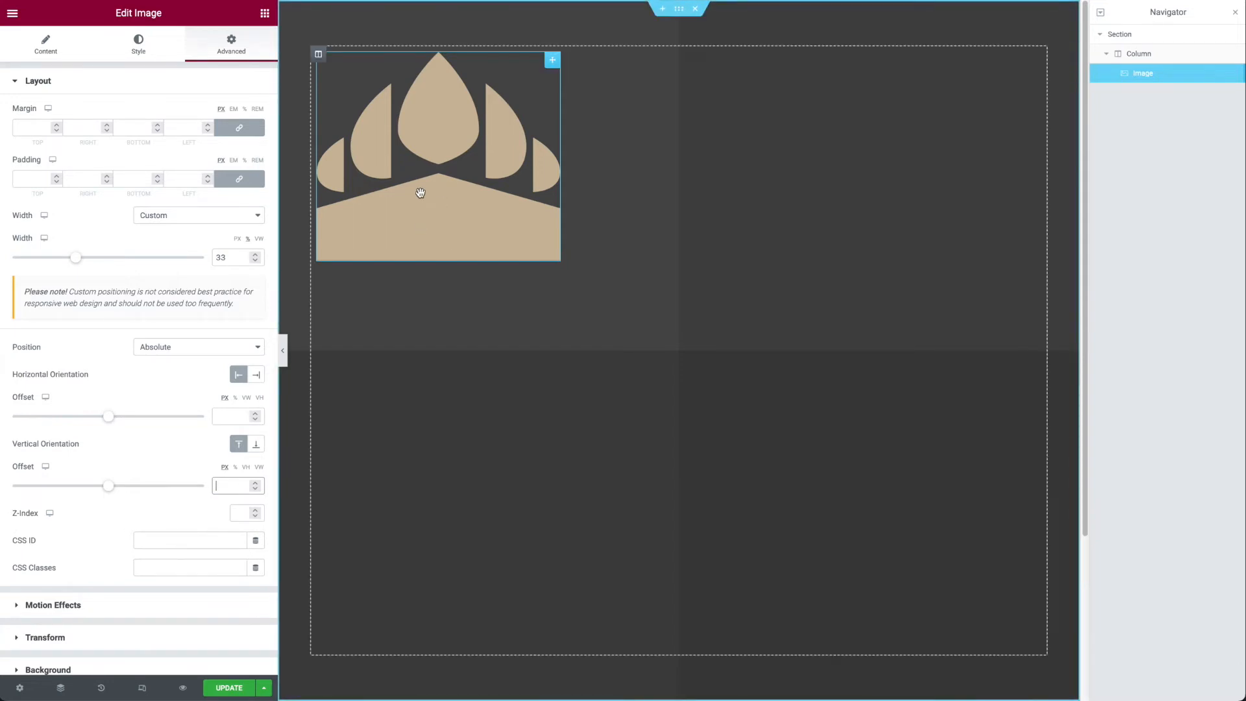
Set the column's Horizontal Align to Center and Vertical Align to Middle, then return to the image.
left_click(319, 58)
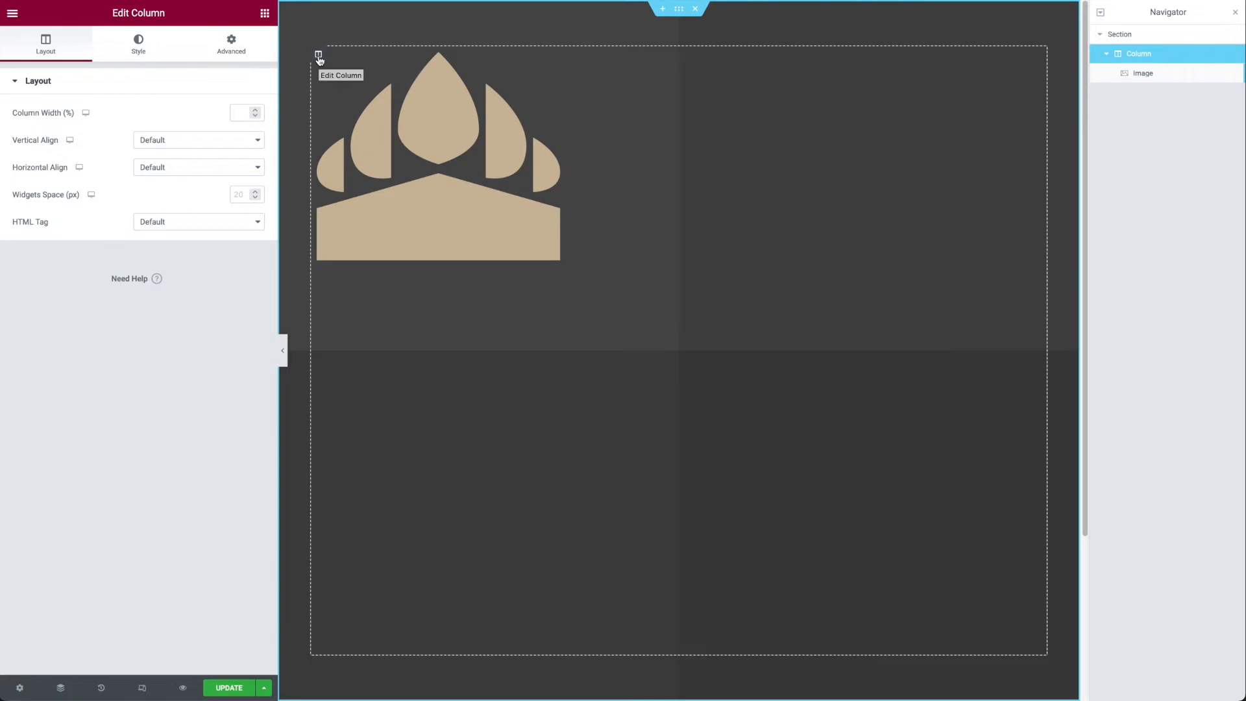
left_click(198, 168)
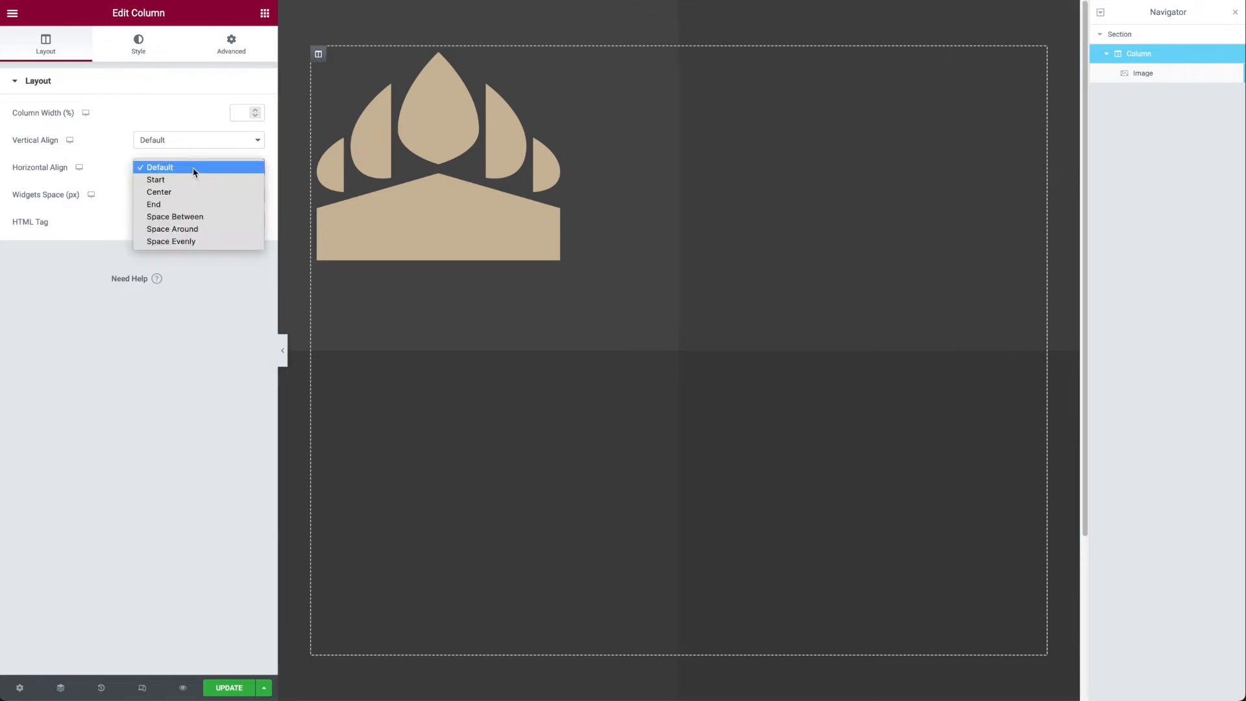
left_click(198, 193)
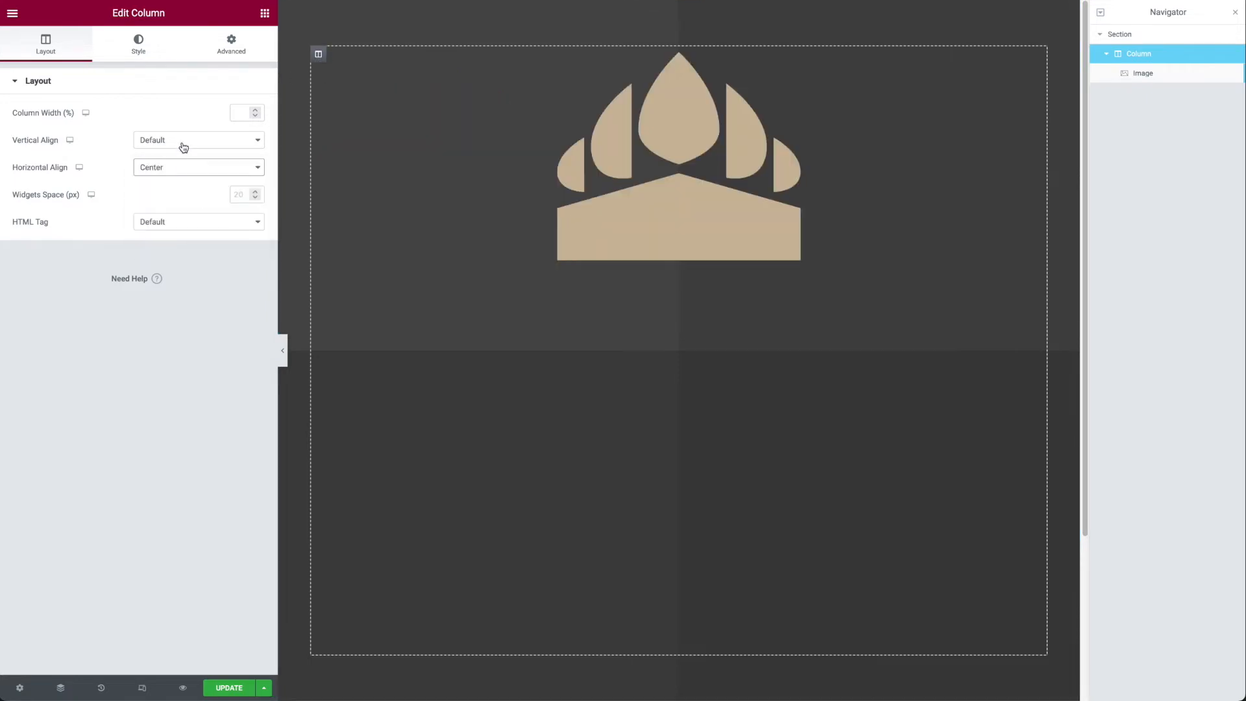
left_click(185, 140)
left_click(190, 164)
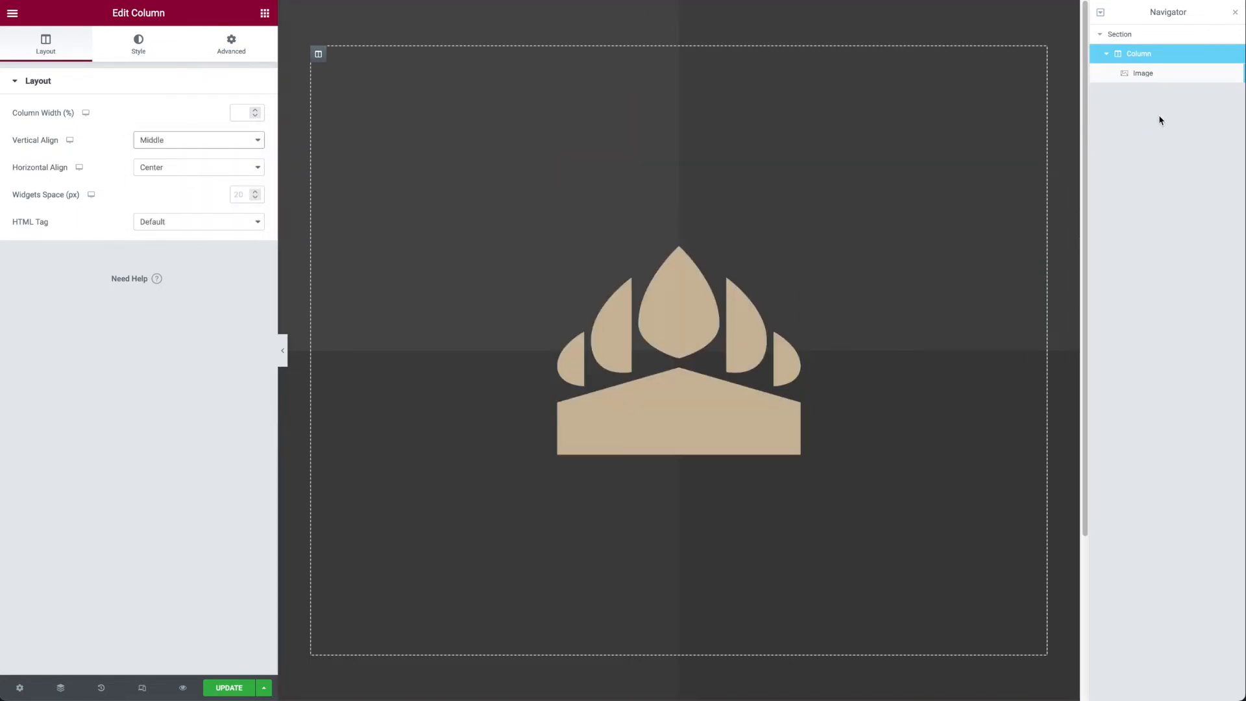
left_click(1143, 73)
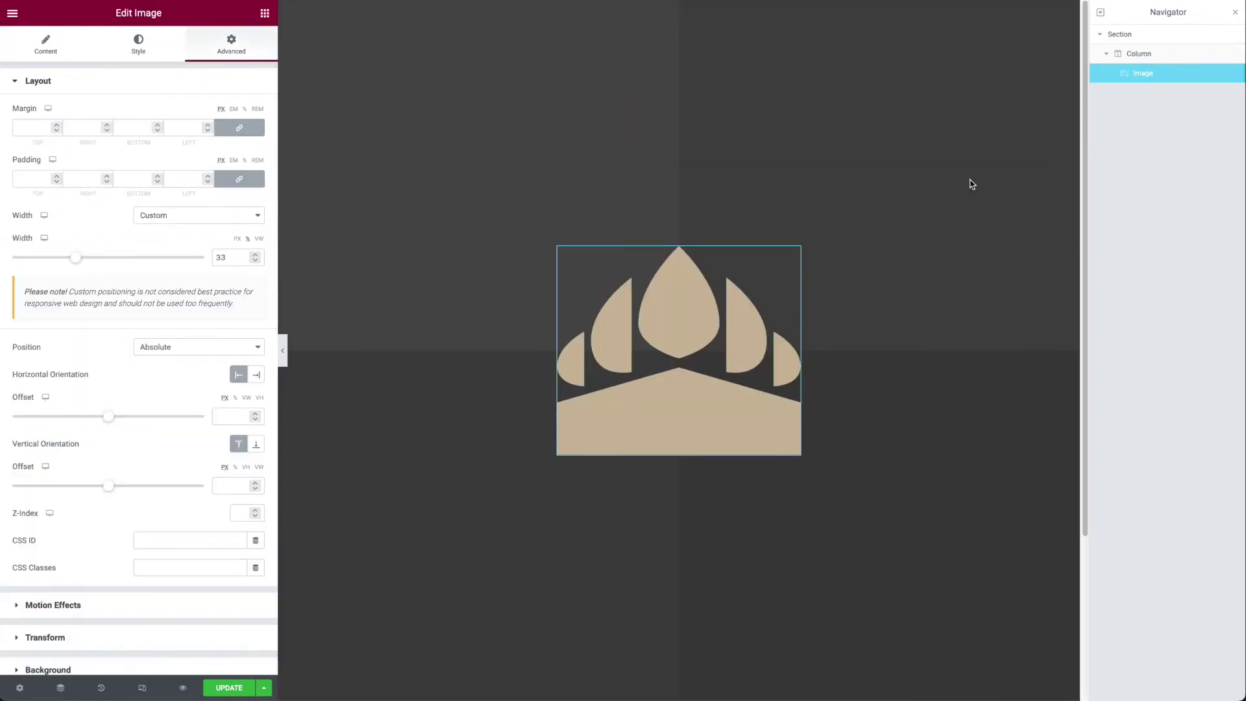
left_click(232, 417)
type("0")
Clear the horizontal offset and switch its units to VW, trying a Right anchor.
left_click(232, 487)
type("0")
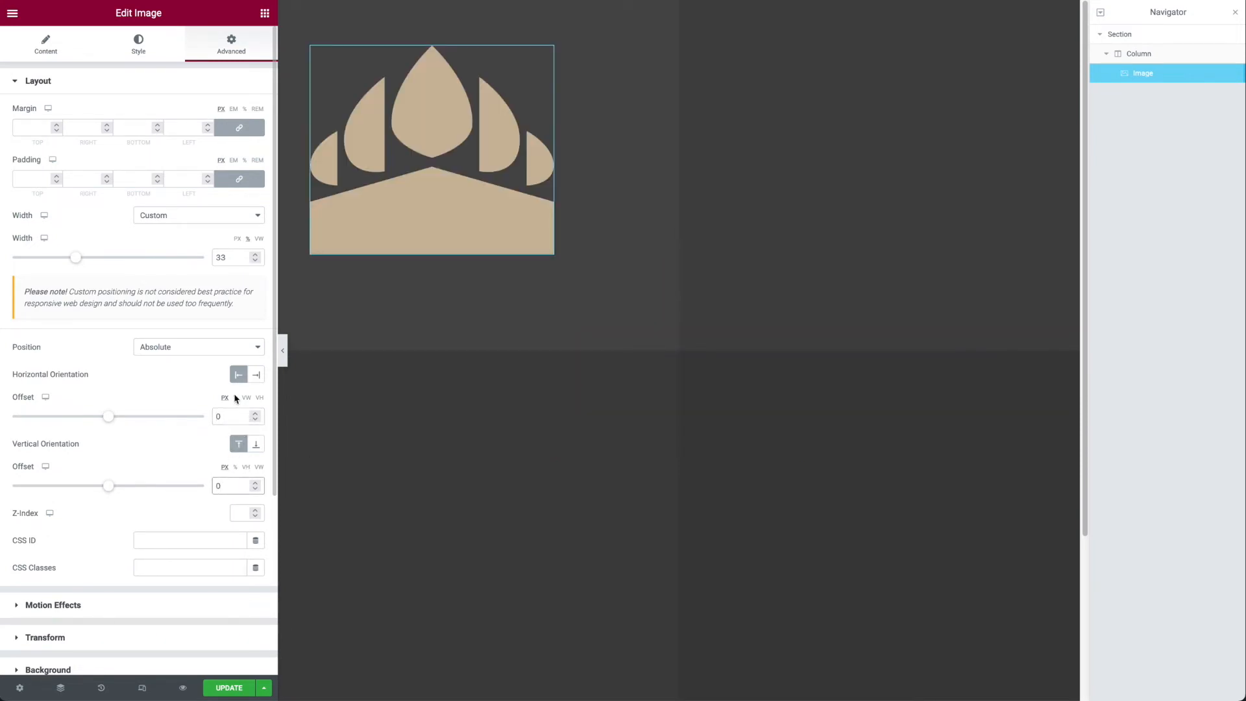
left_click(237, 417)
key("BackSpace")
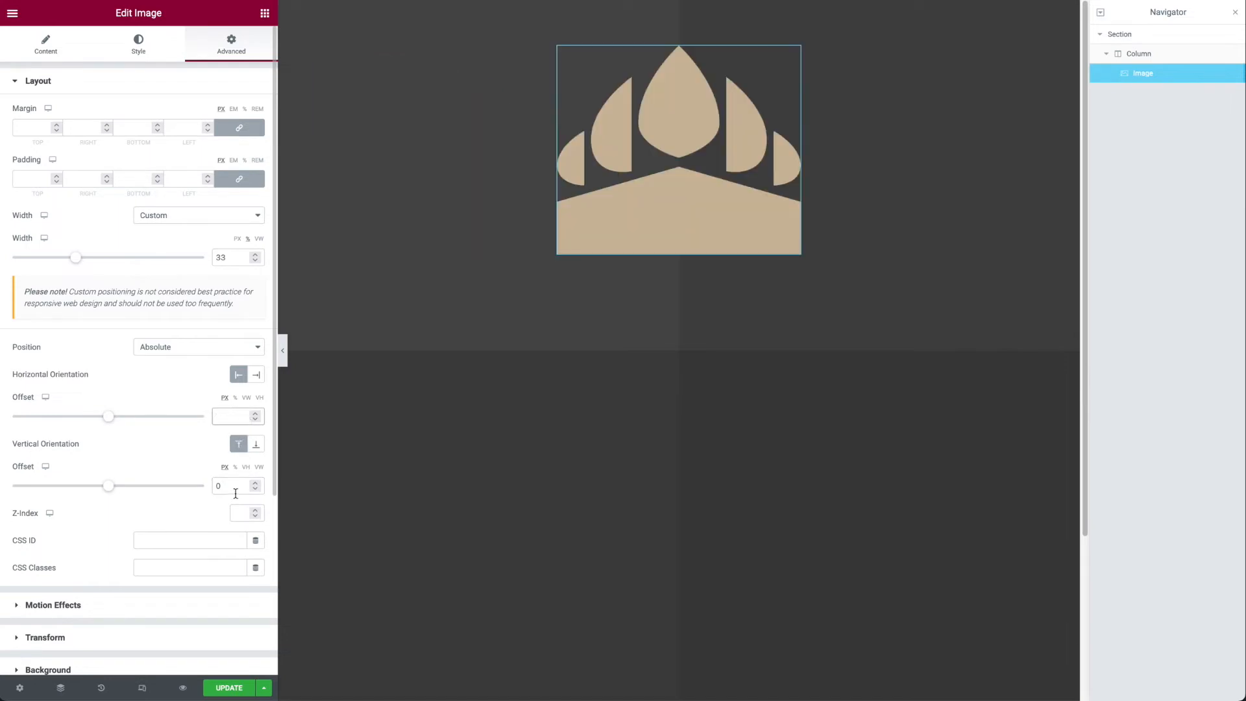
left_click(231, 486)
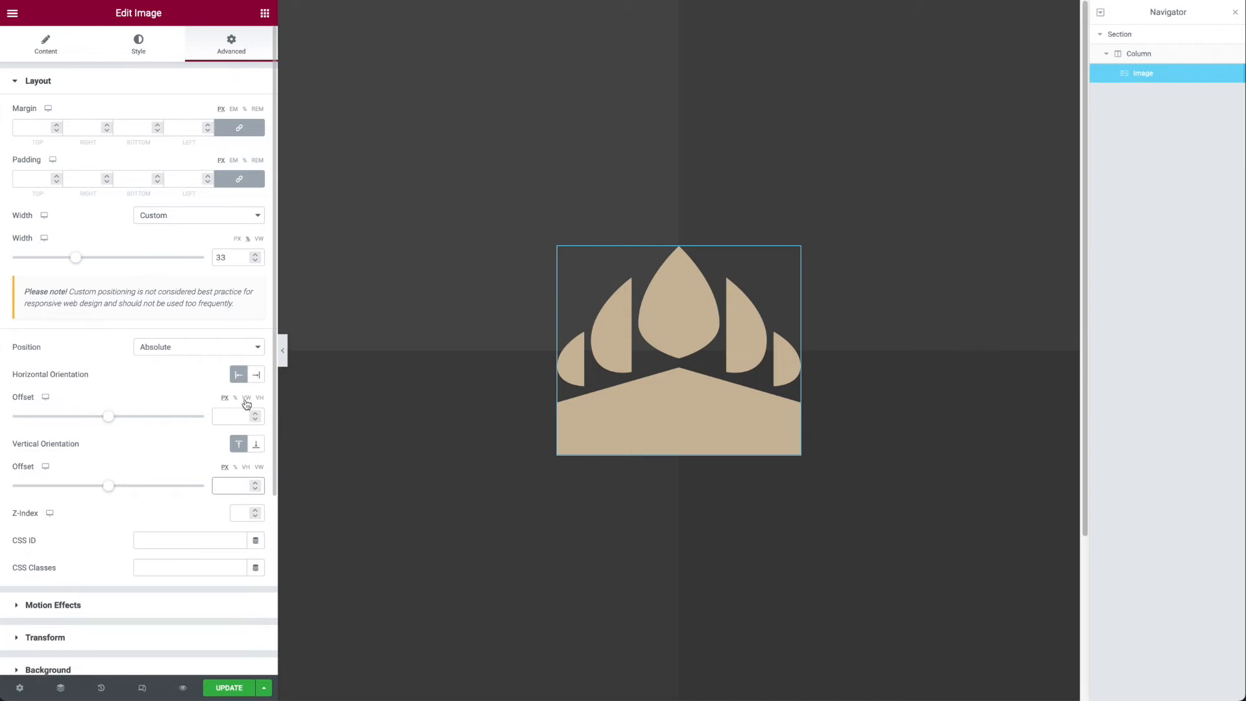
left_click(248, 398)
left_click(256, 377)
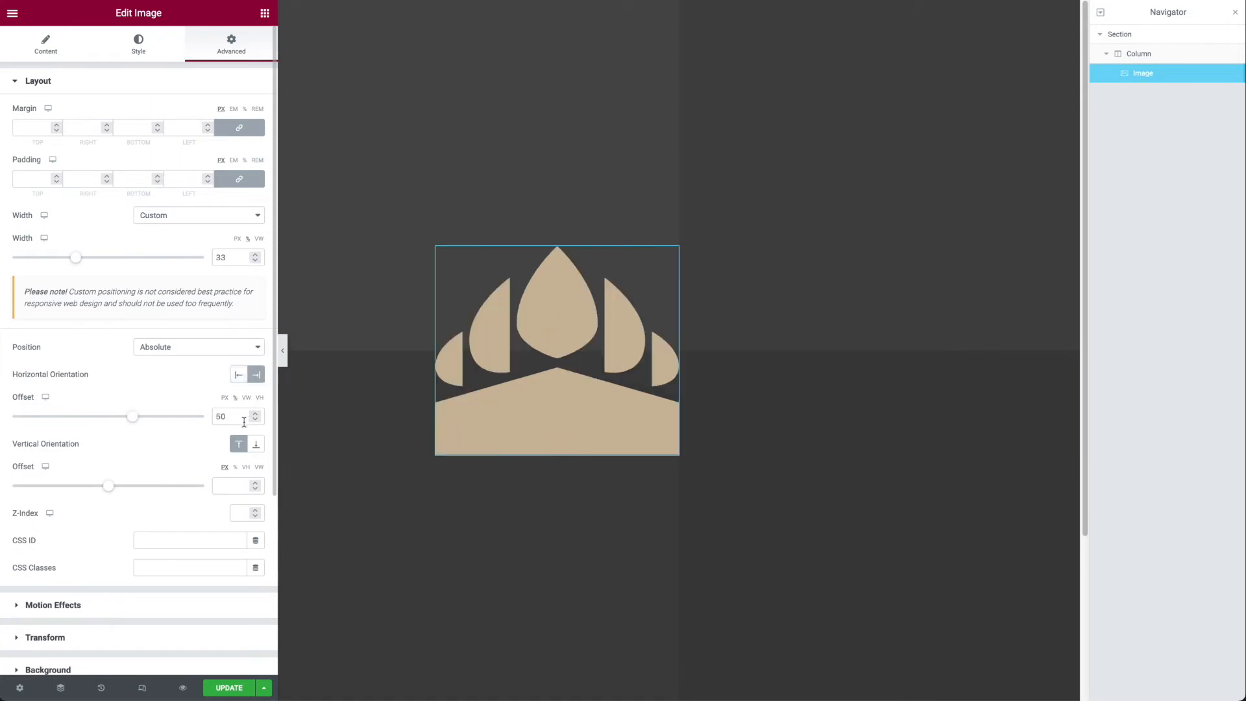
left_click(246, 400)
Anchor from the Left and slide the horizontal offset down to 31 vw so the image reappears.
double_click(232, 418)
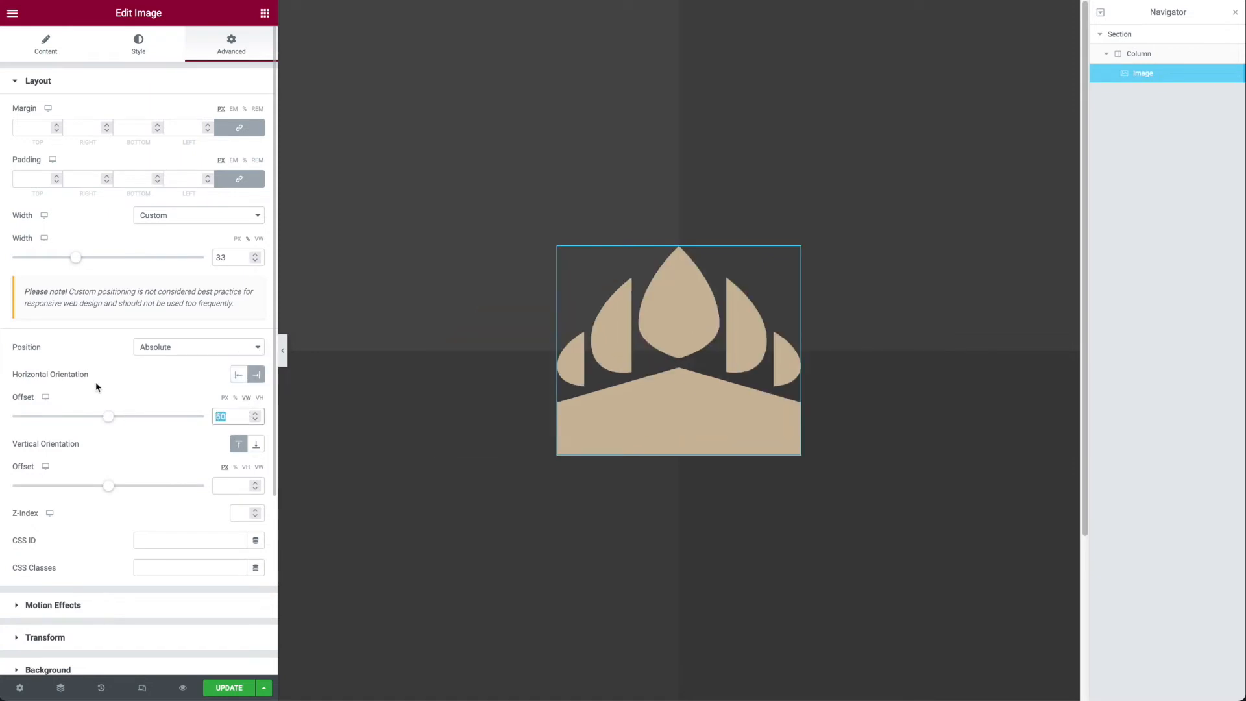
type("100")
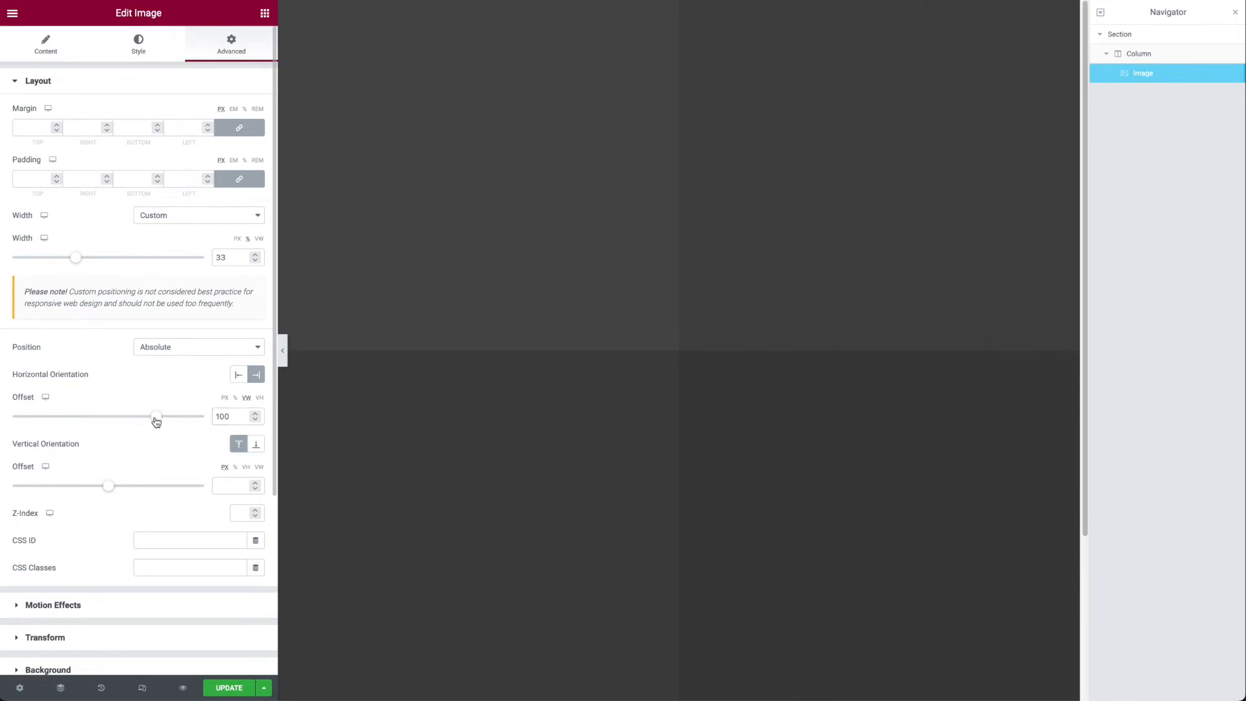
left_click_drag(154, 420, 149, 417)
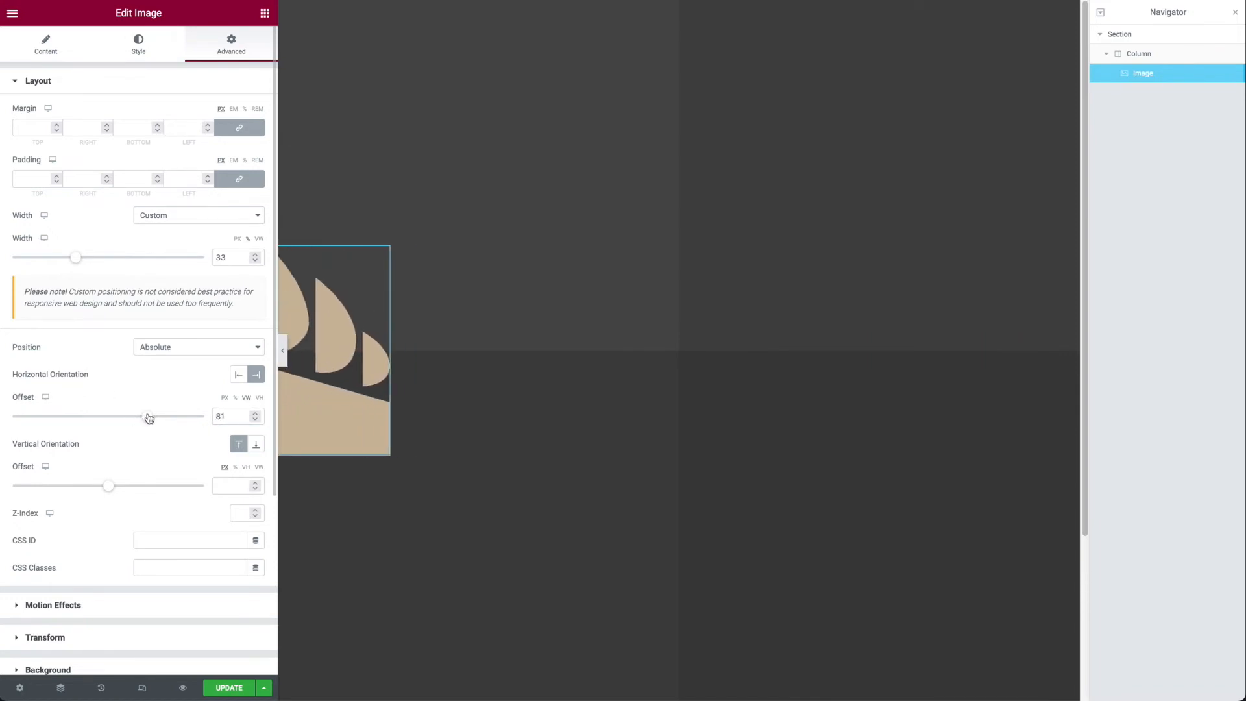
left_click(238, 374)
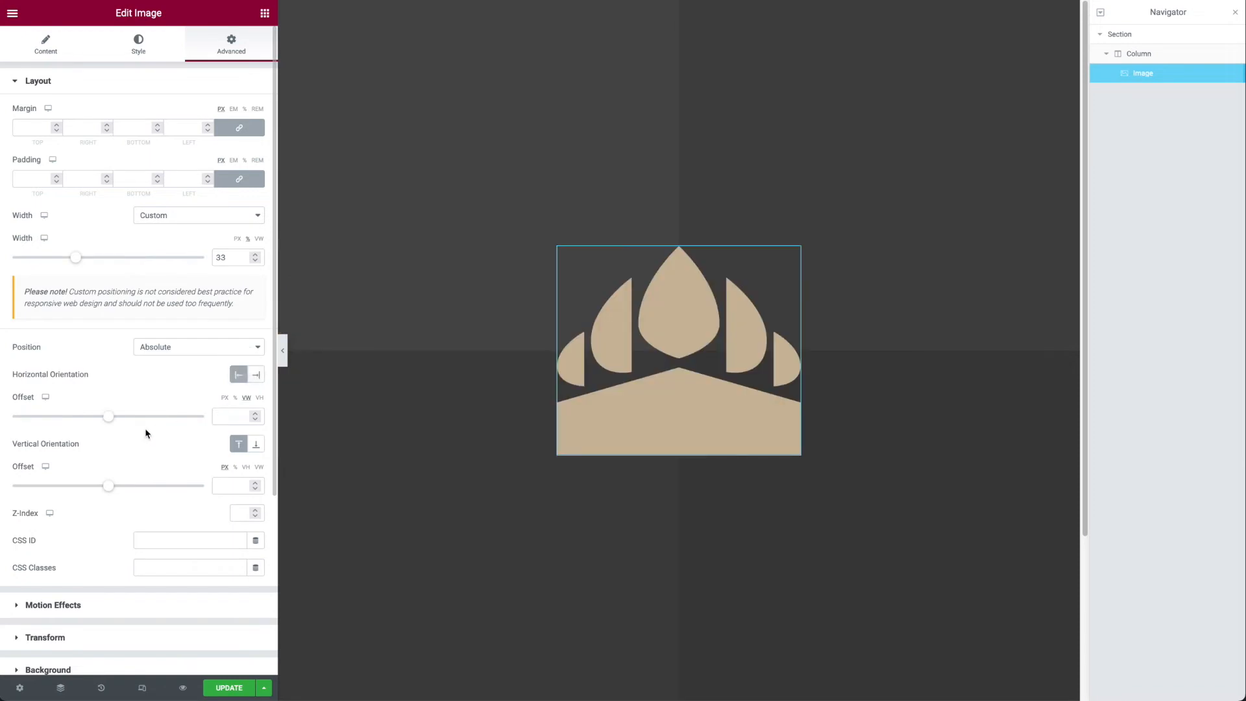
left_click(234, 416)
type("99")
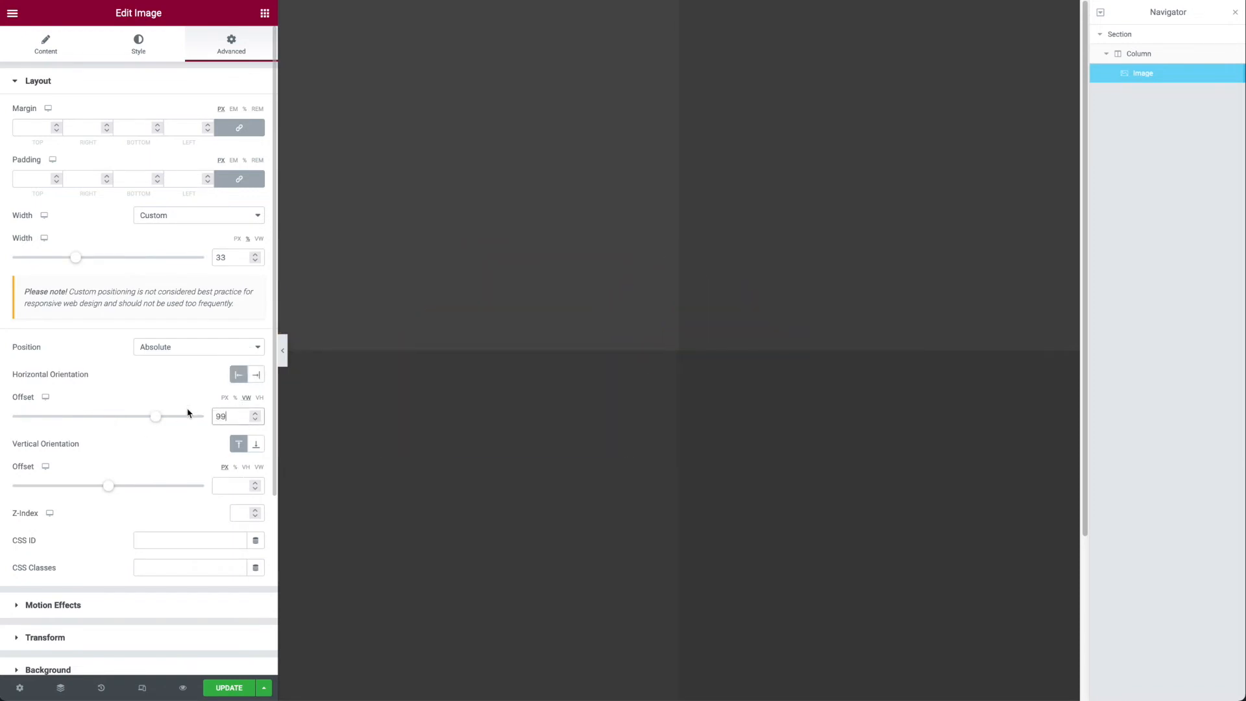
left_click_drag(162, 417, 128, 417)
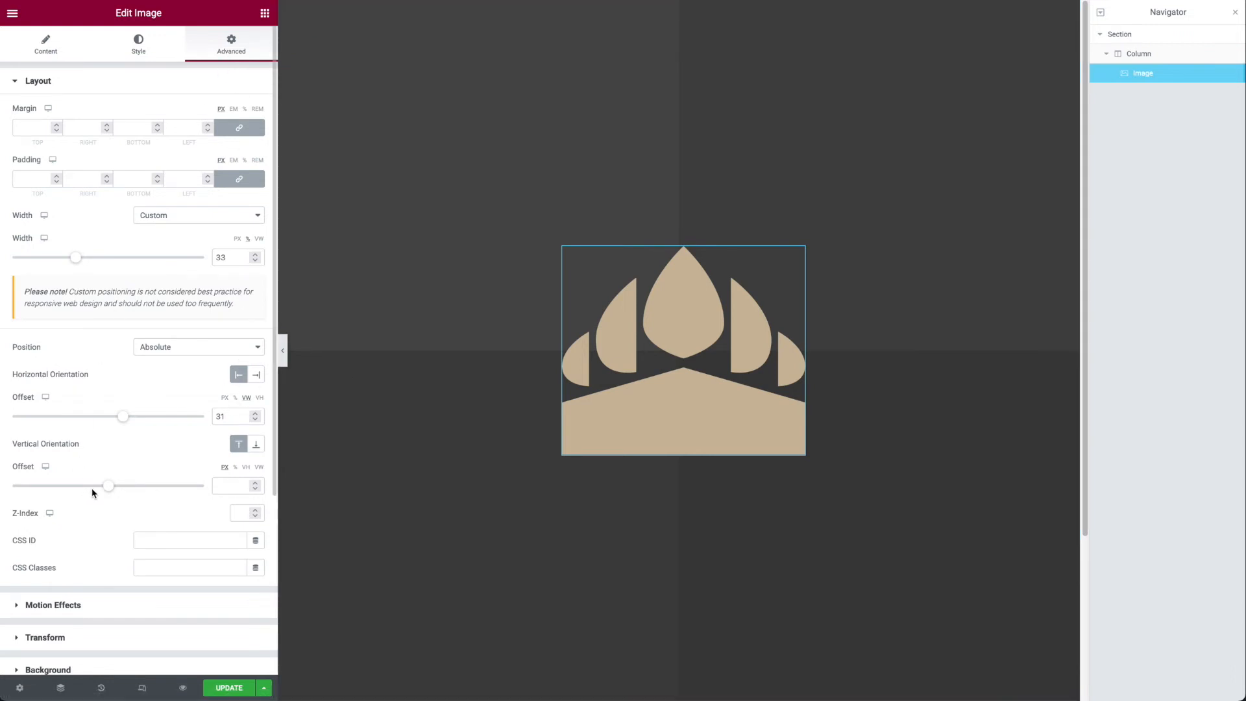
scroll(92, 497, "down", 1)
left_click(87, 579)
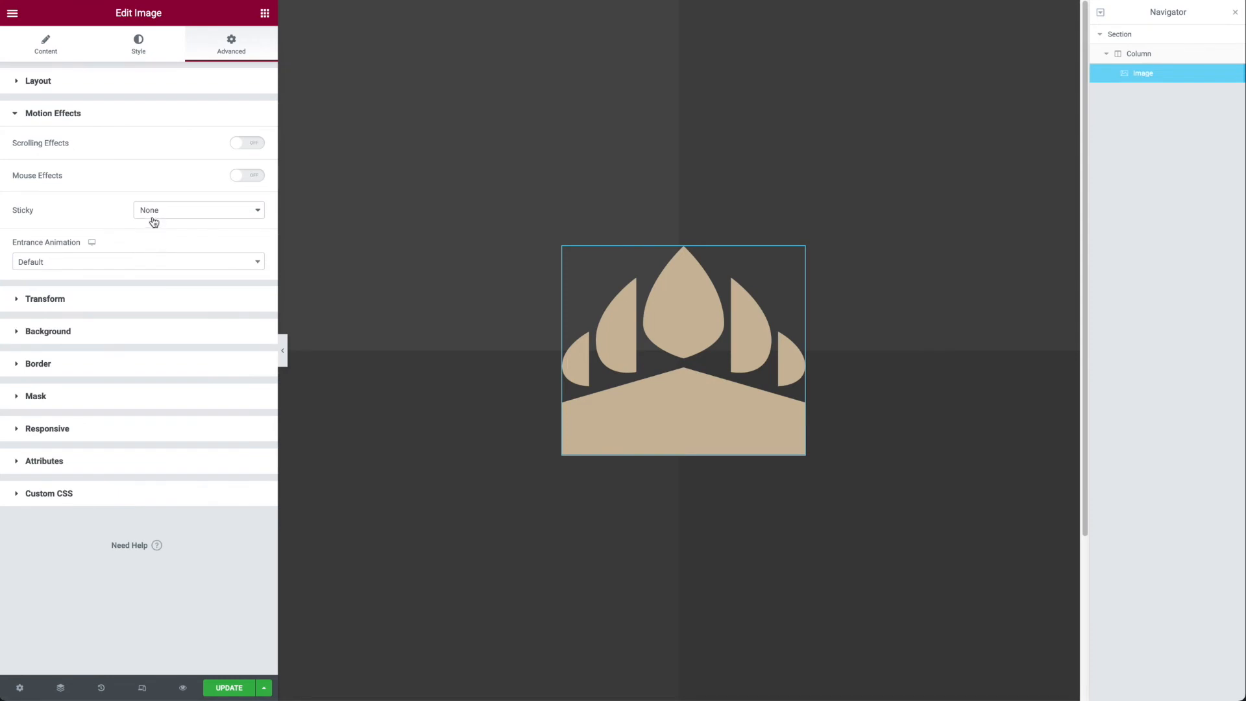
Enable Scrolling Effects with Vertical Scroll and a Scale-up effect at speed 4.
left_click(247, 142)
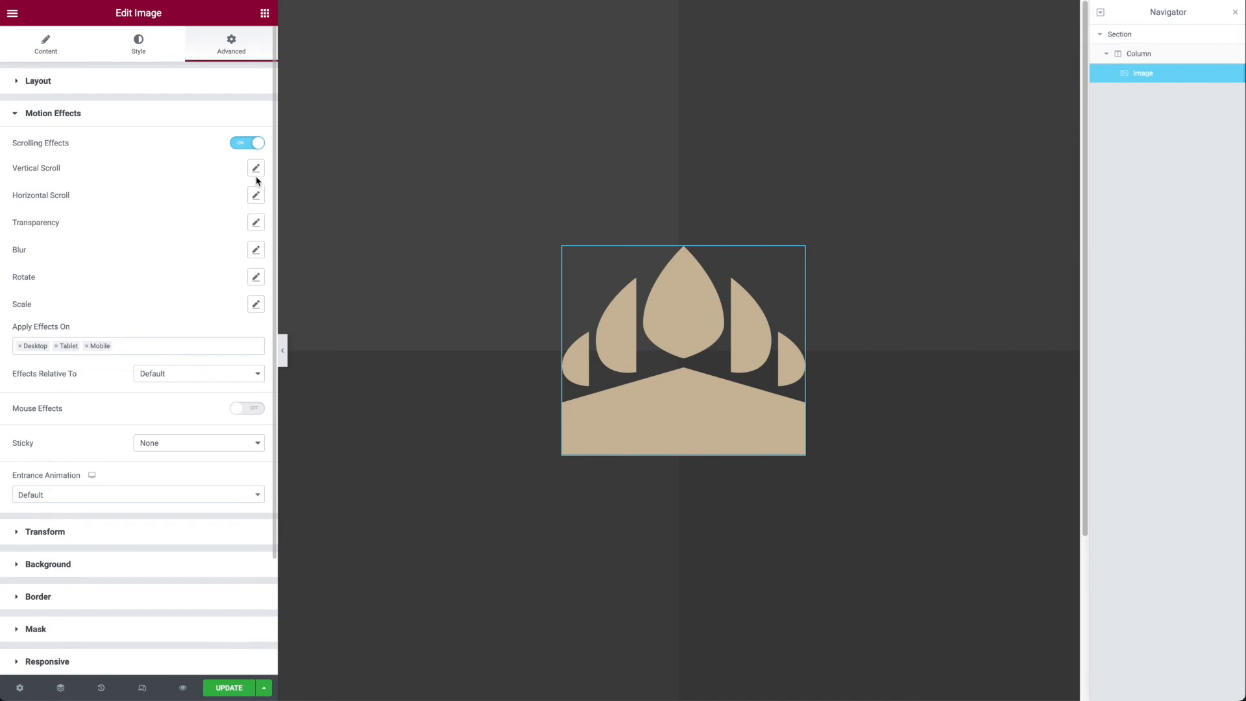
left_click(255, 168)
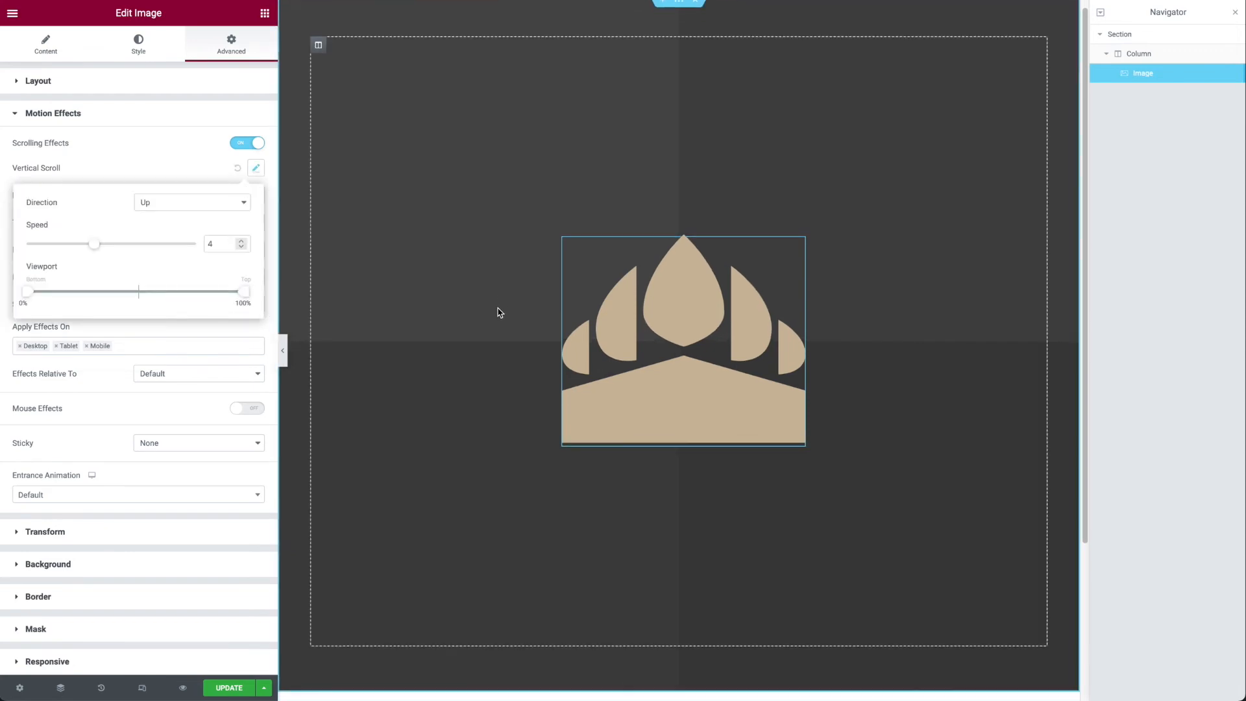
scroll(496, 317, "down", 4)
scroll(492, 322, "down", 4)
scroll(487, 334, "up", 3)
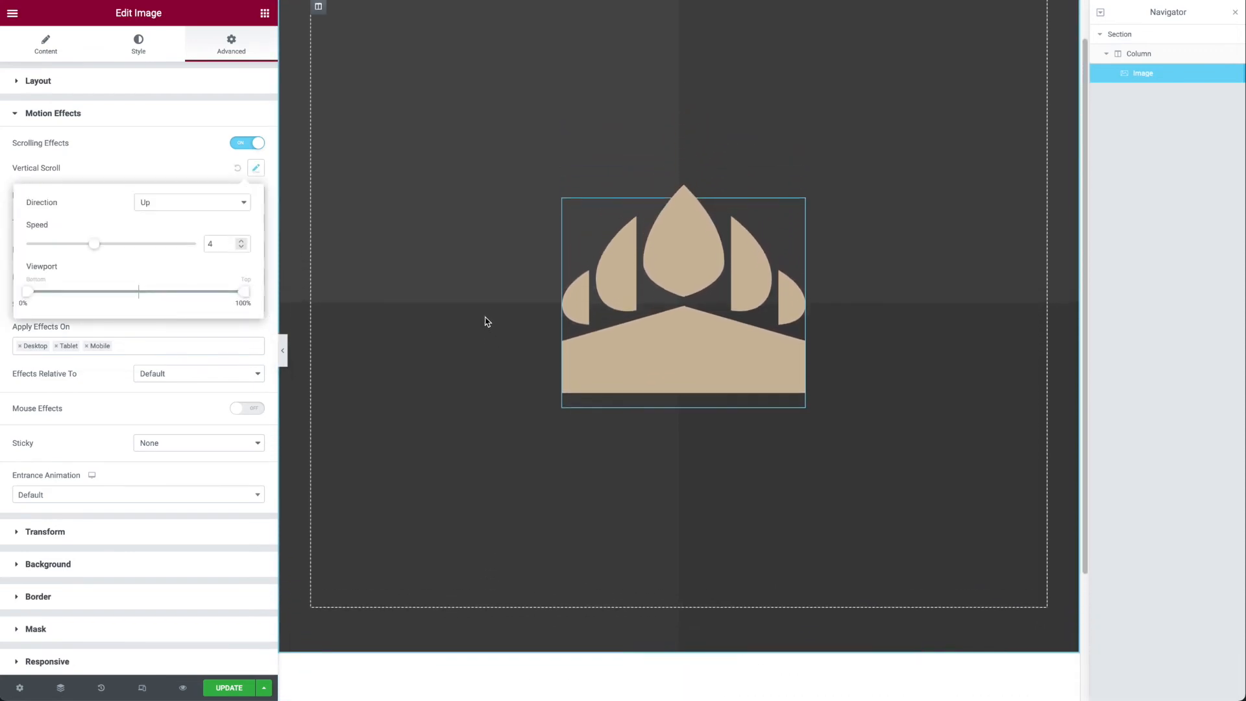
scroll(482, 321, "up", 3)
scroll(477, 315, "down", 3)
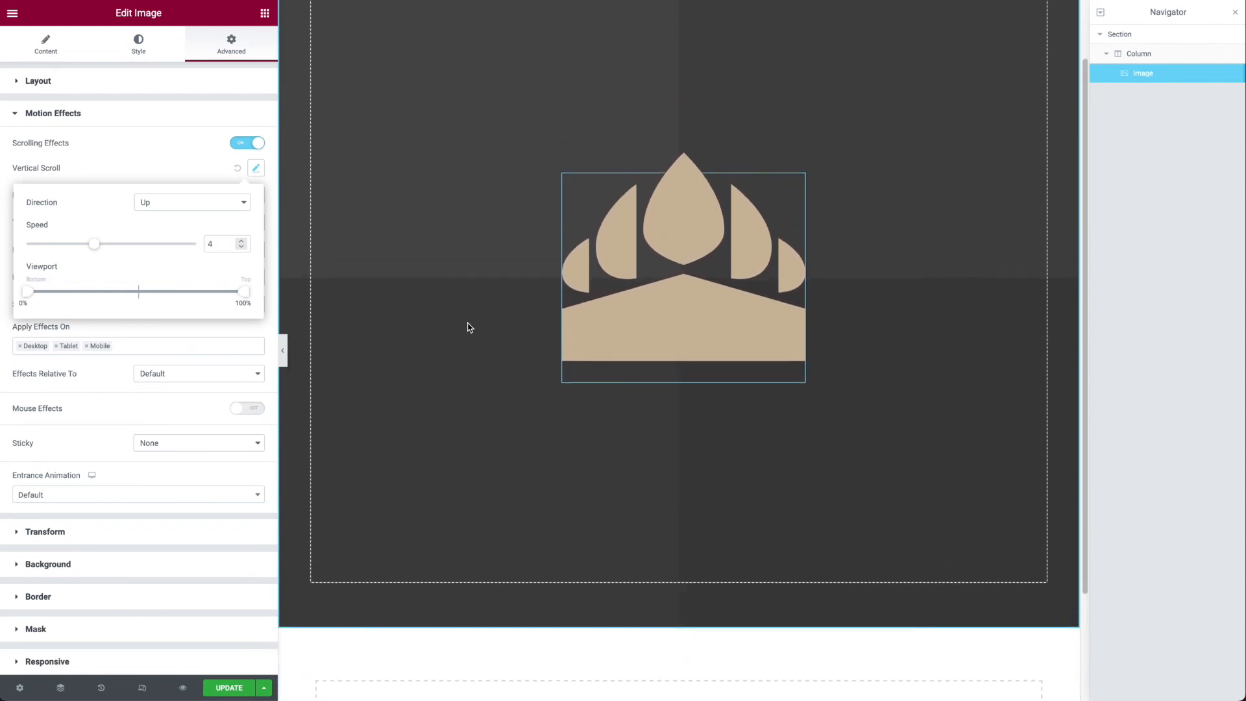
scroll(478, 321, "up", 4)
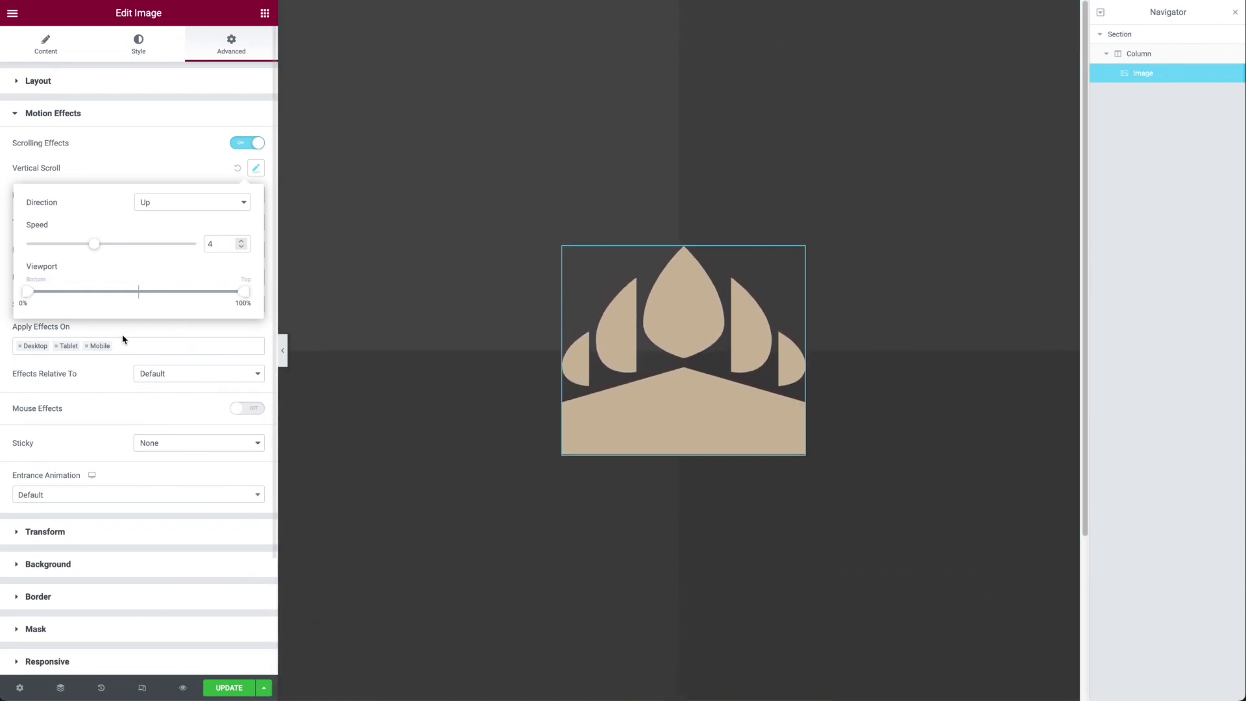
left_click(109, 392)
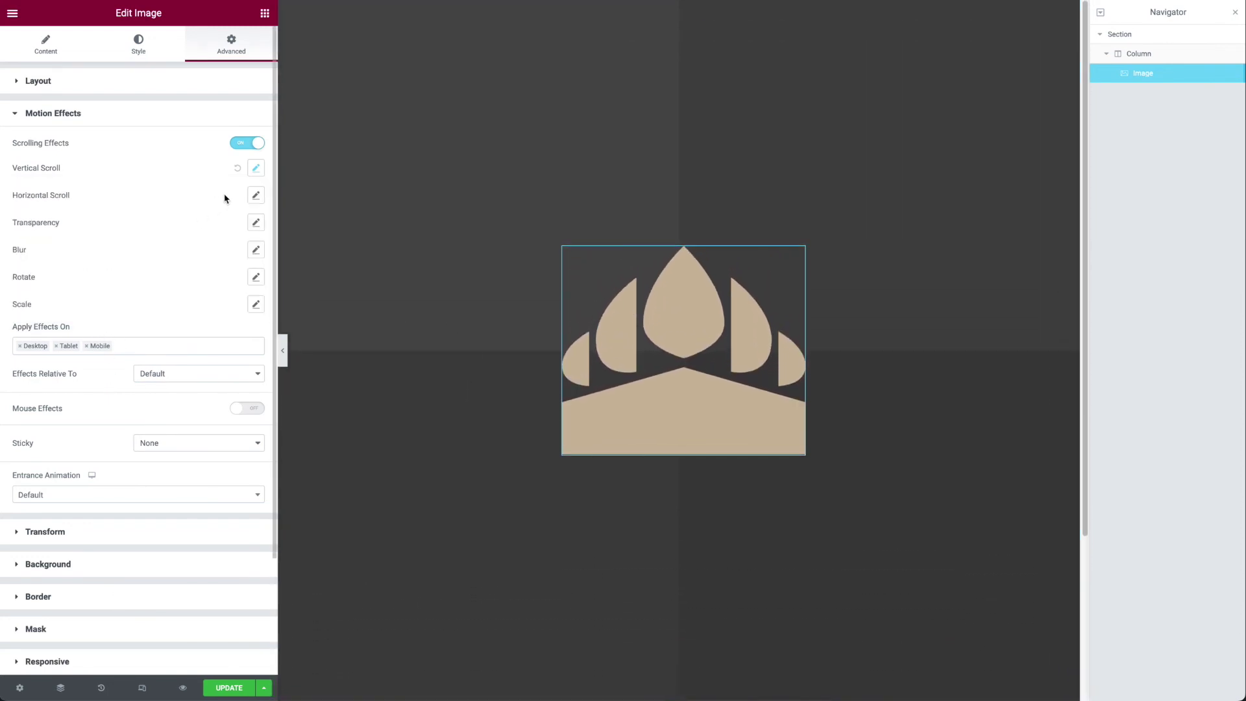
left_click(256, 304)
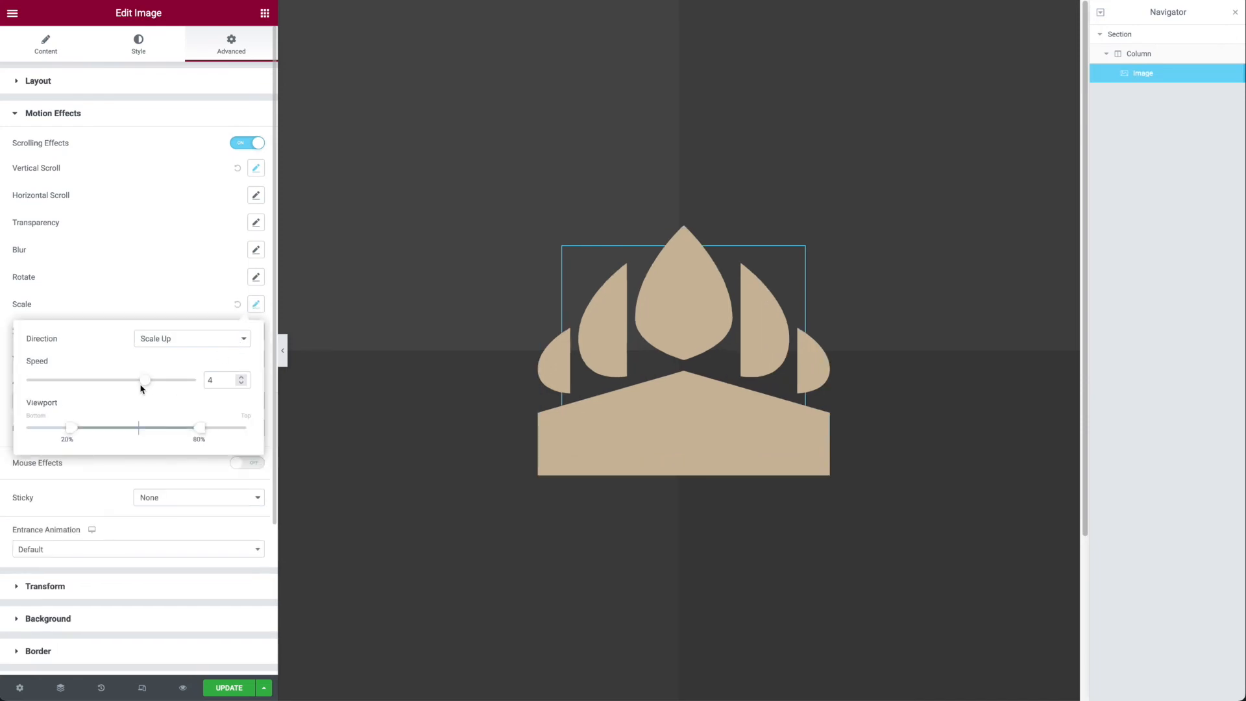
scroll(380, 380, "down", 4)
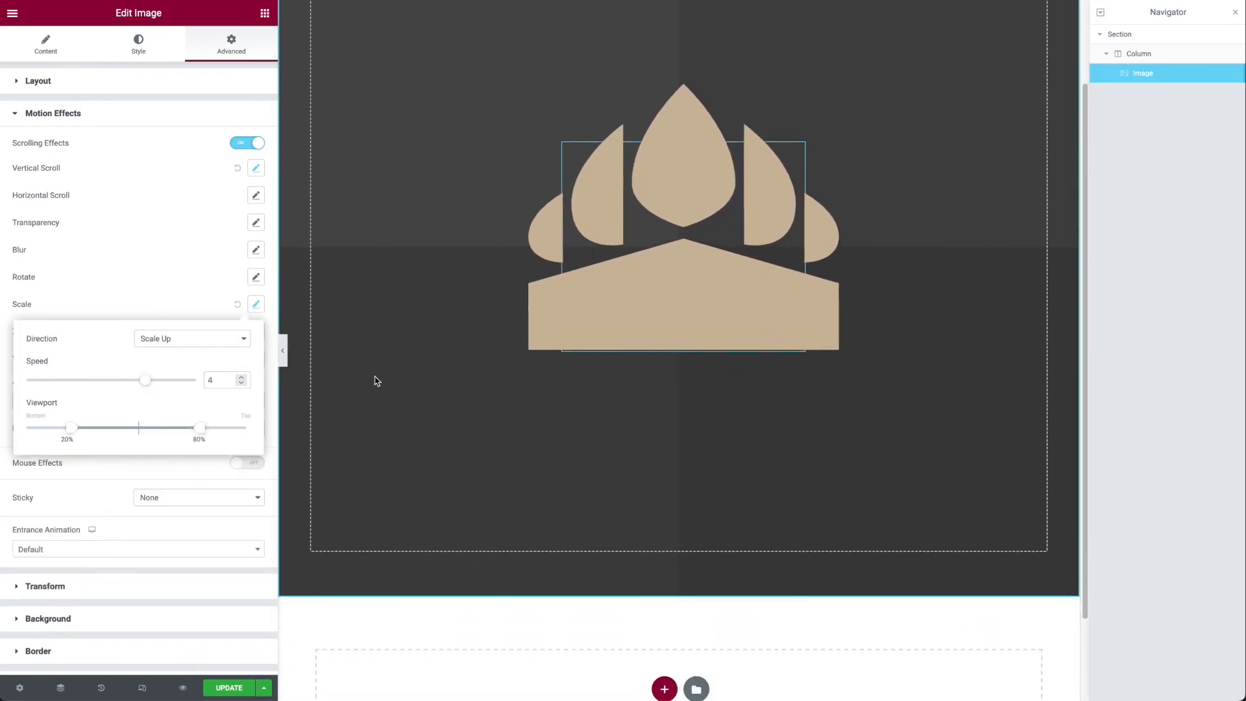
scroll(379, 356, "down", 2)
scroll(521, 389, "up", 2)
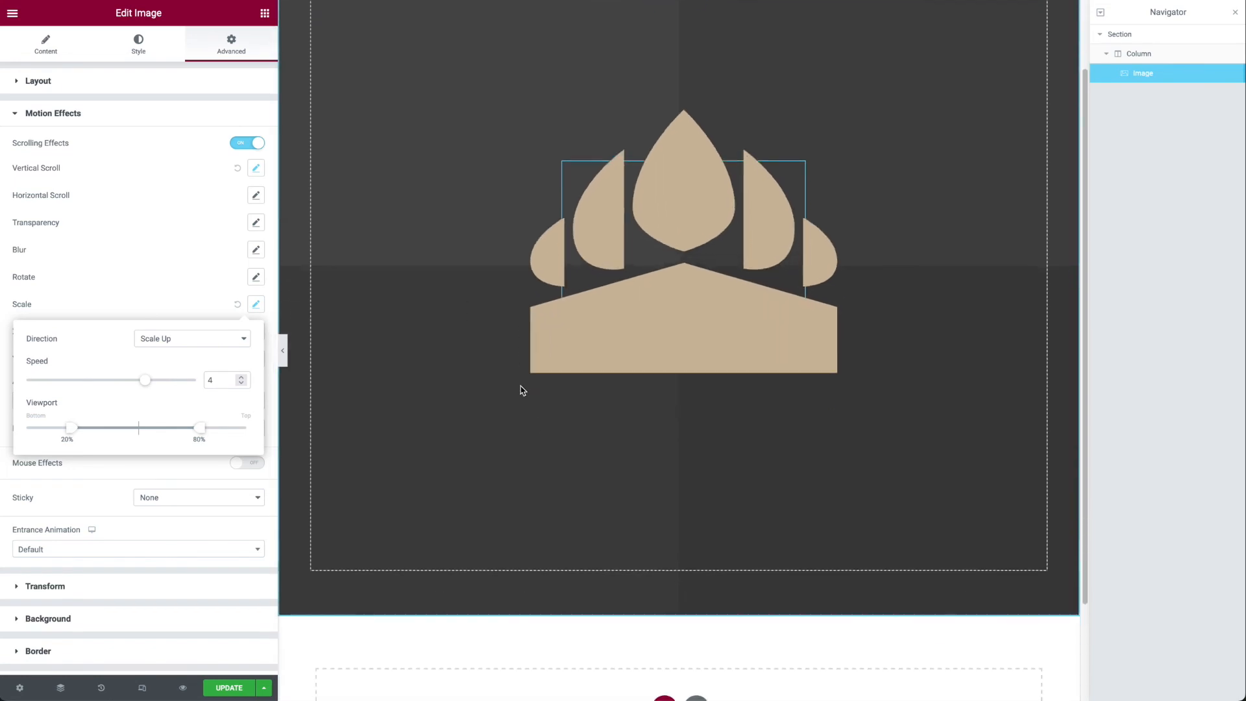
scroll(521, 390, "down", 3)
scroll(521, 390, "down", 1)
scroll(521, 390, "up", 5)
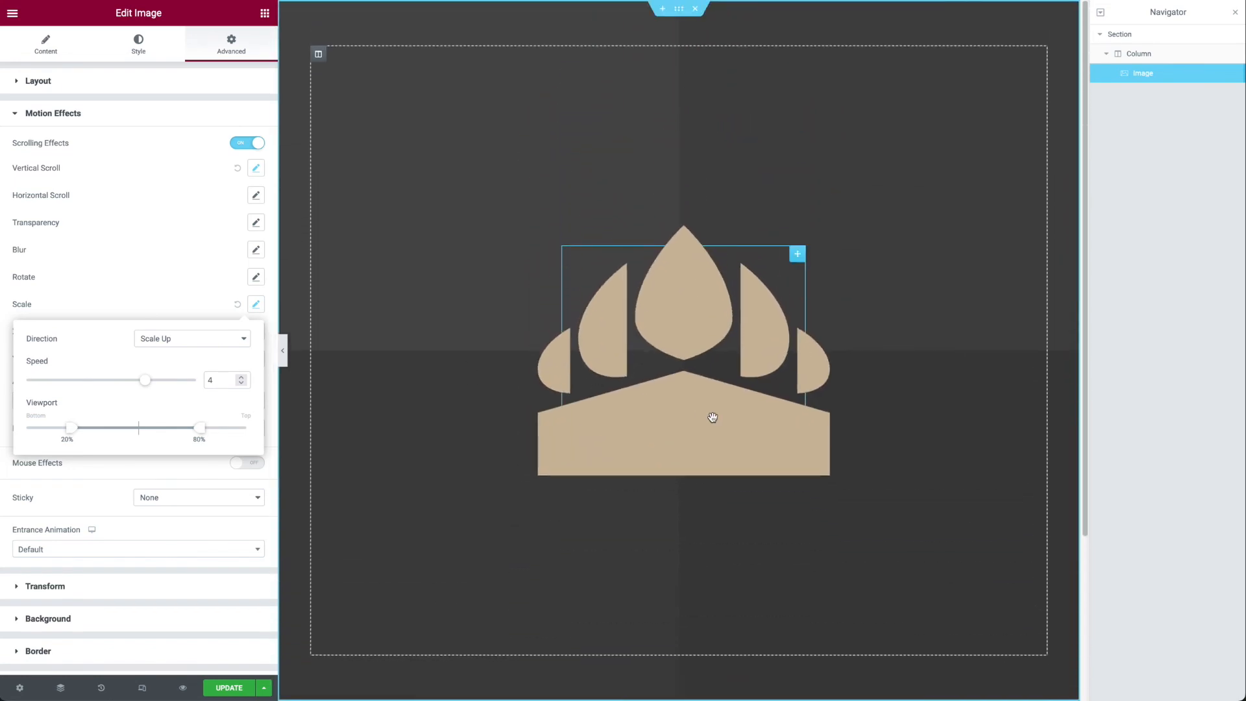
left_click(712, 418)
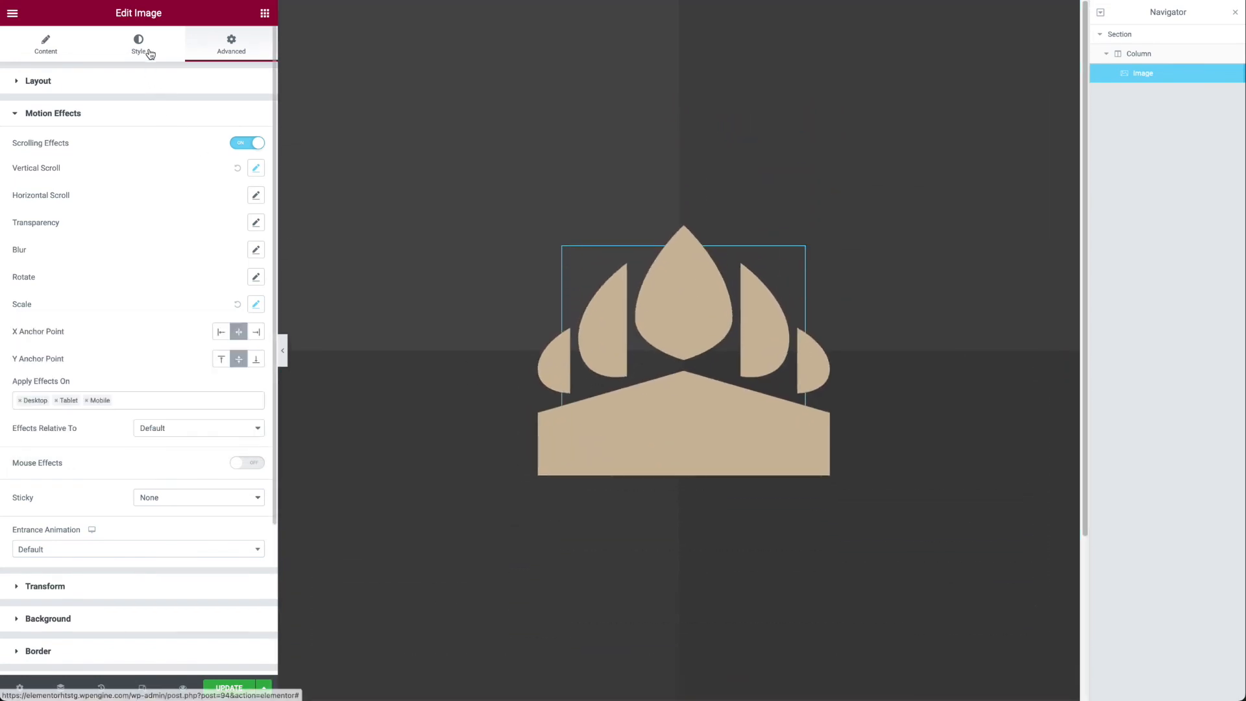
left_click(149, 81)
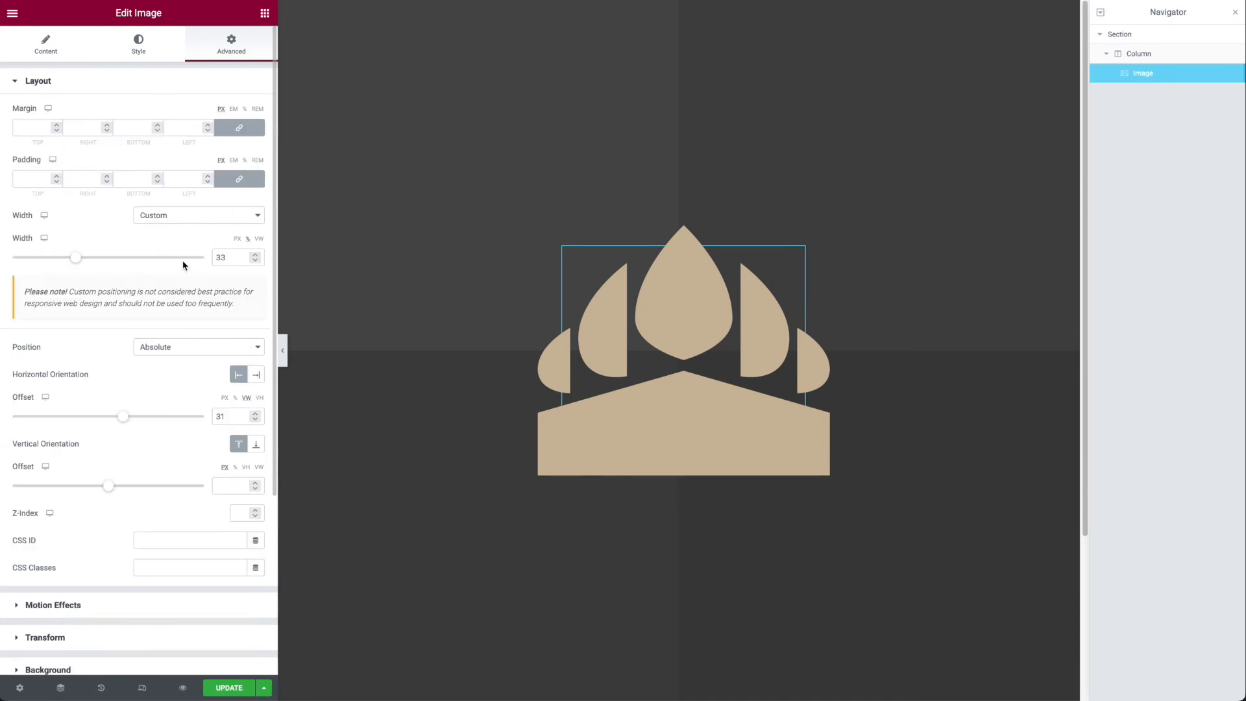
Make the image 100 px wide with offsets of -61 px across and 576 px down.
left_click(238, 239)
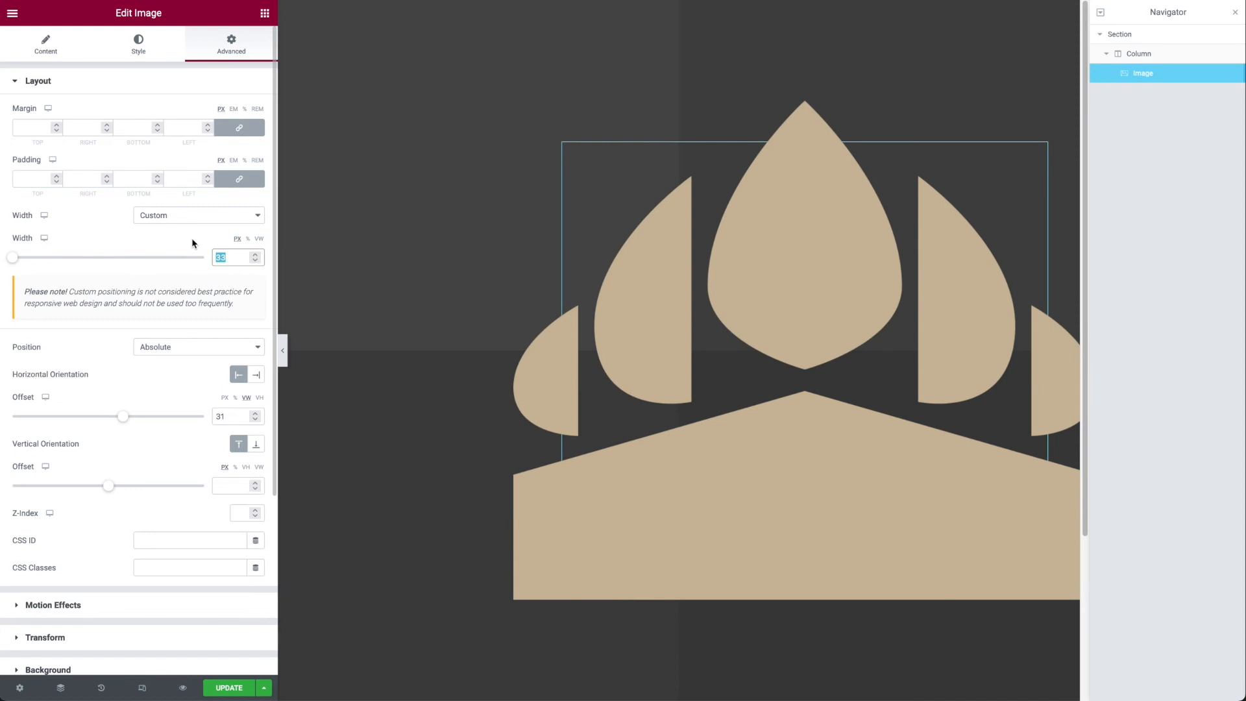
type("100")
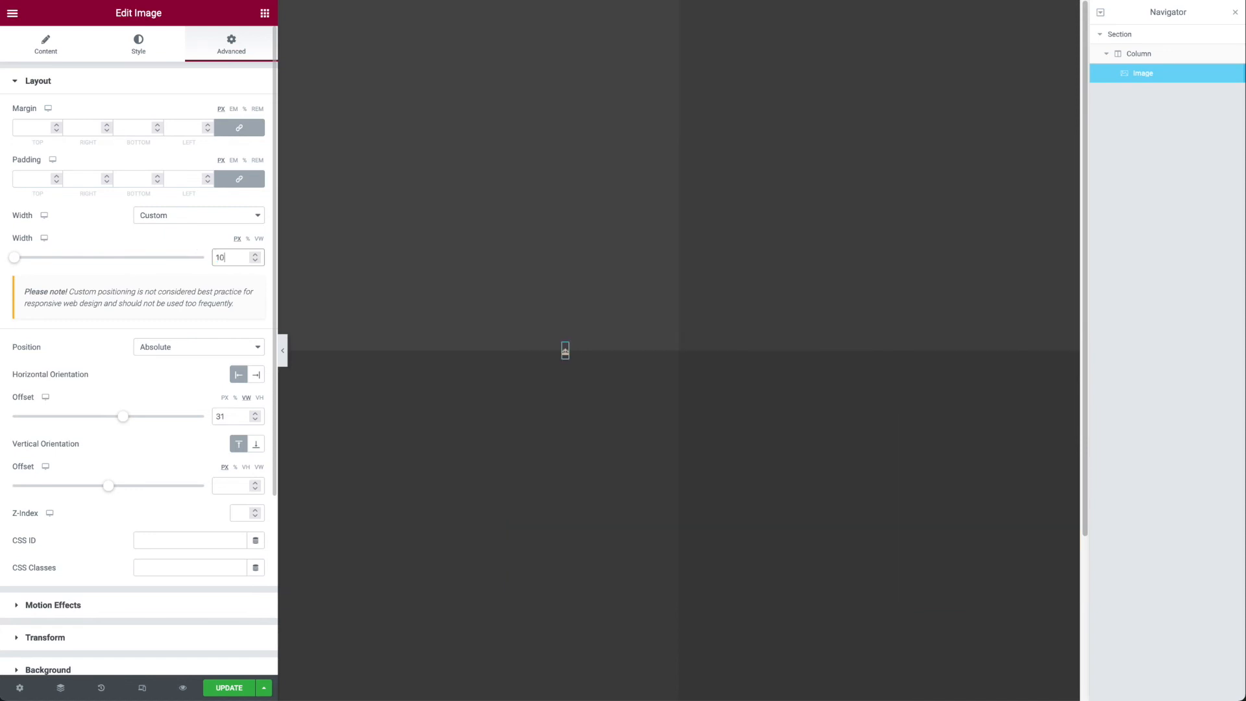
left_click(246, 398)
left_click_drag(230, 417, 202, 419)
type("0")
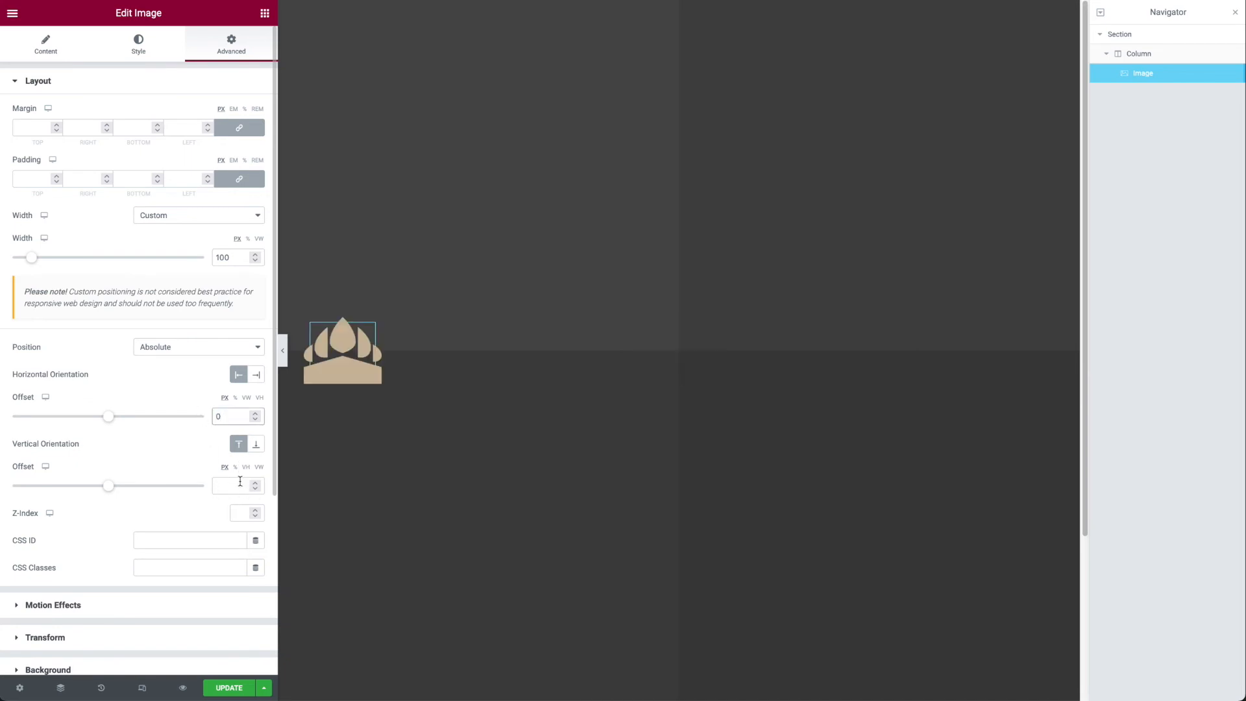
type("0")
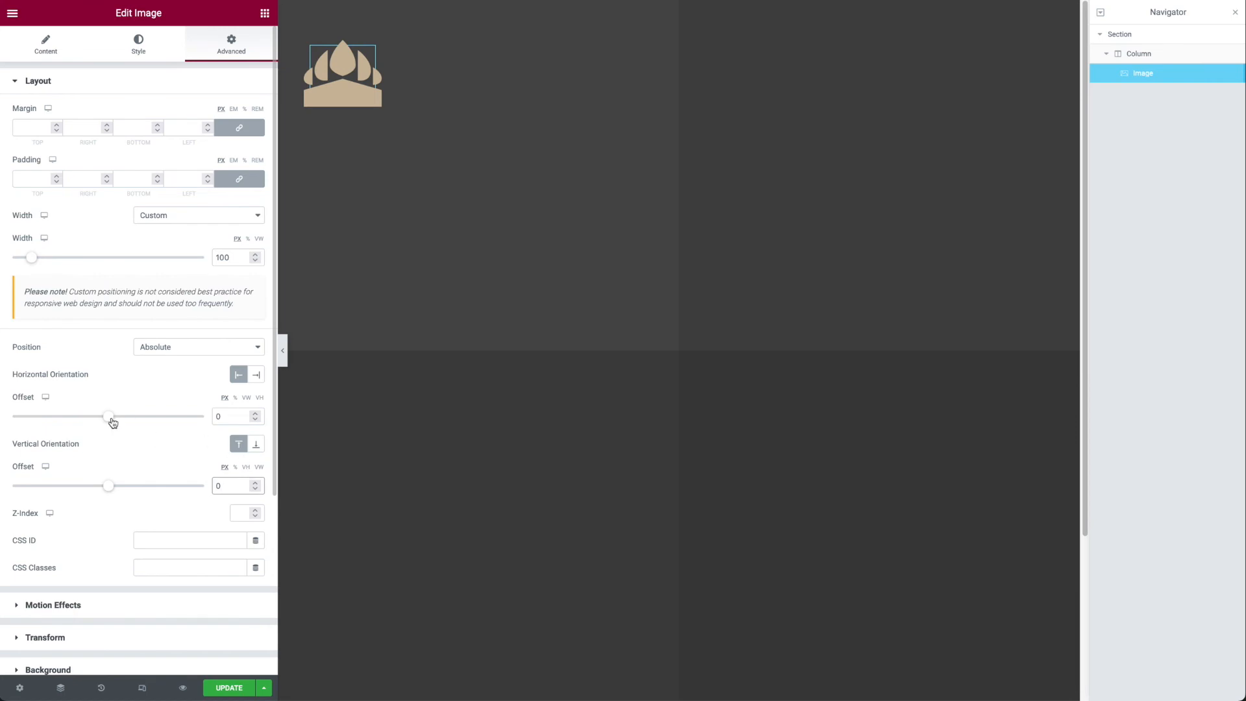
left_click_drag(113, 421, 101, 419)
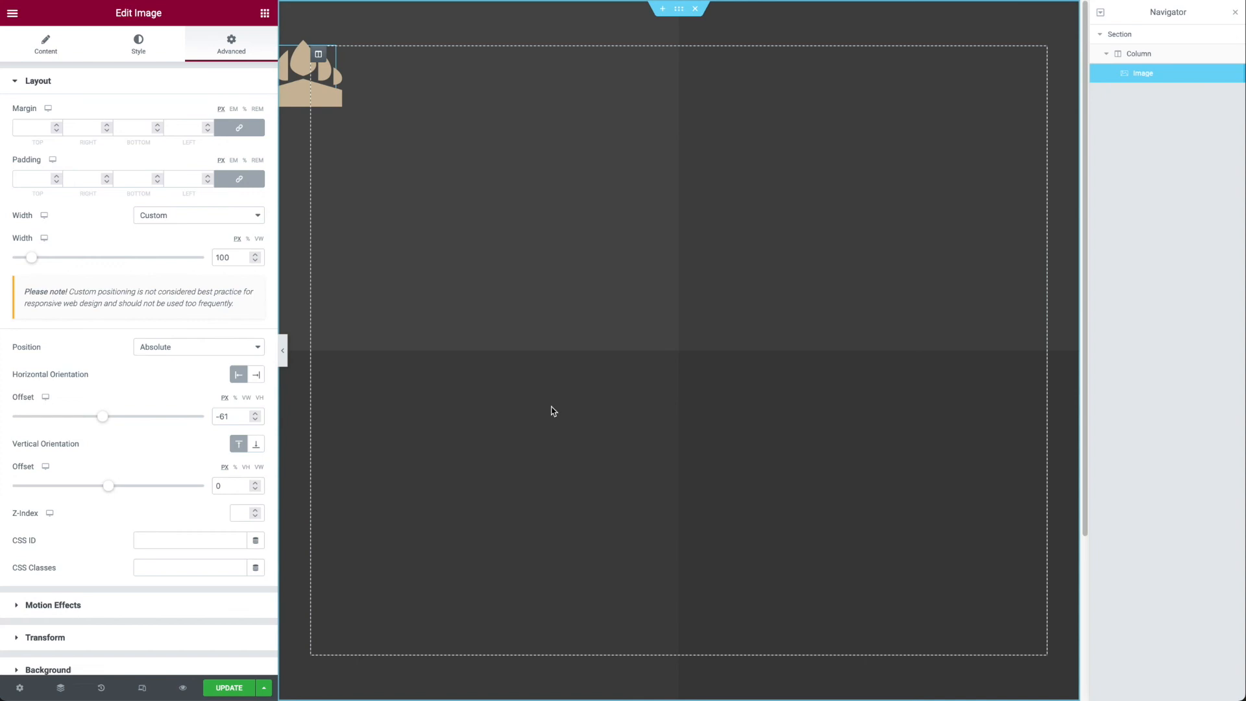
scroll(509, 378, "down", 2)
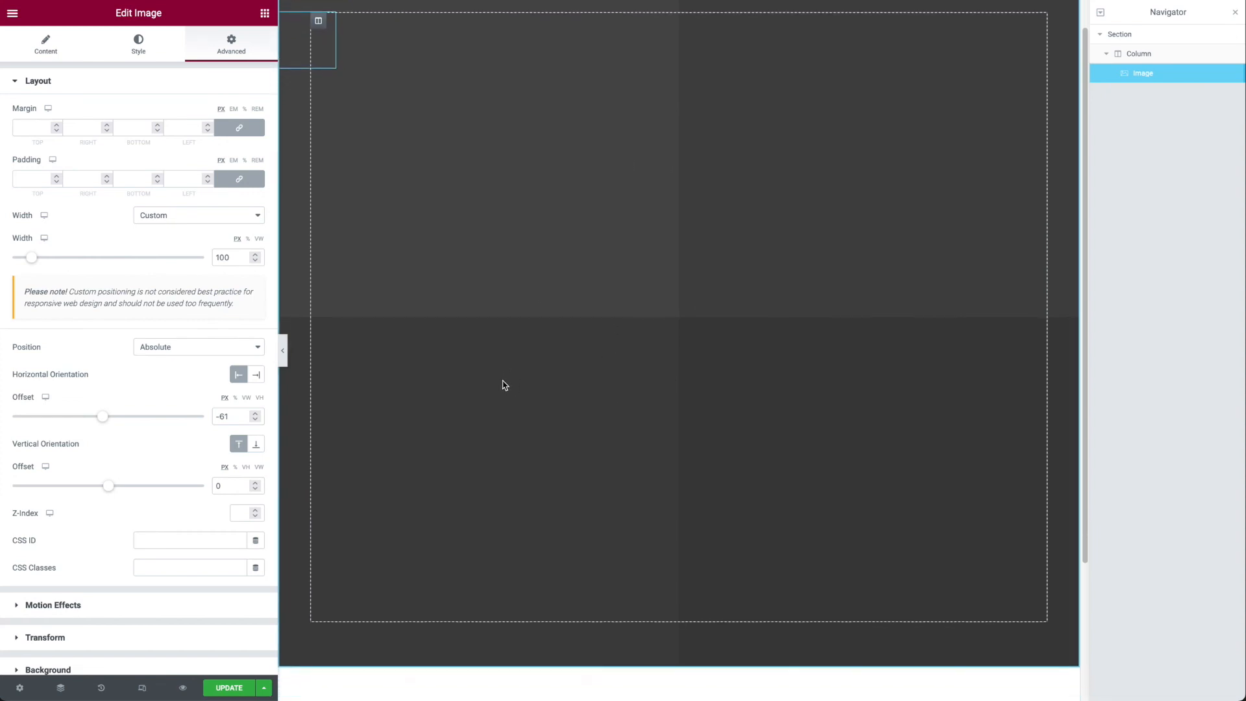
scroll(507, 376, "up", 1)
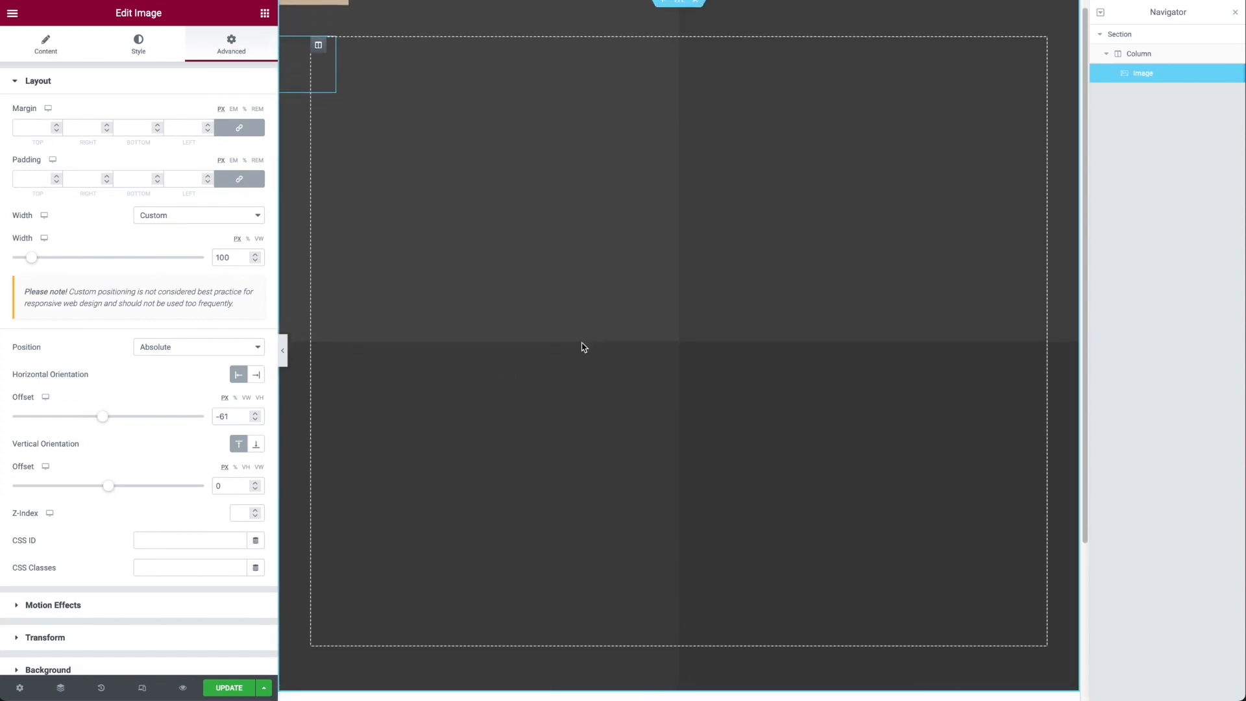
scroll(584, 351, "down", 3)
scroll(569, 346, "up", 3)
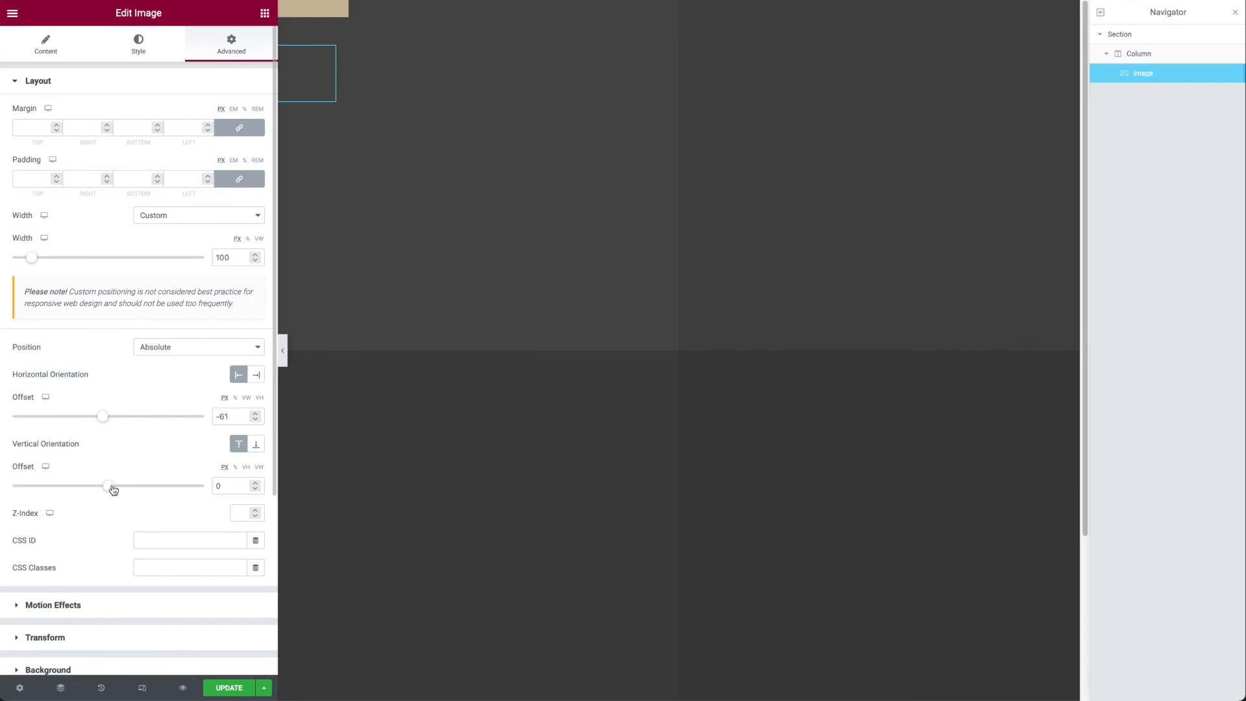
left_click_drag(108, 486, 164, 487)
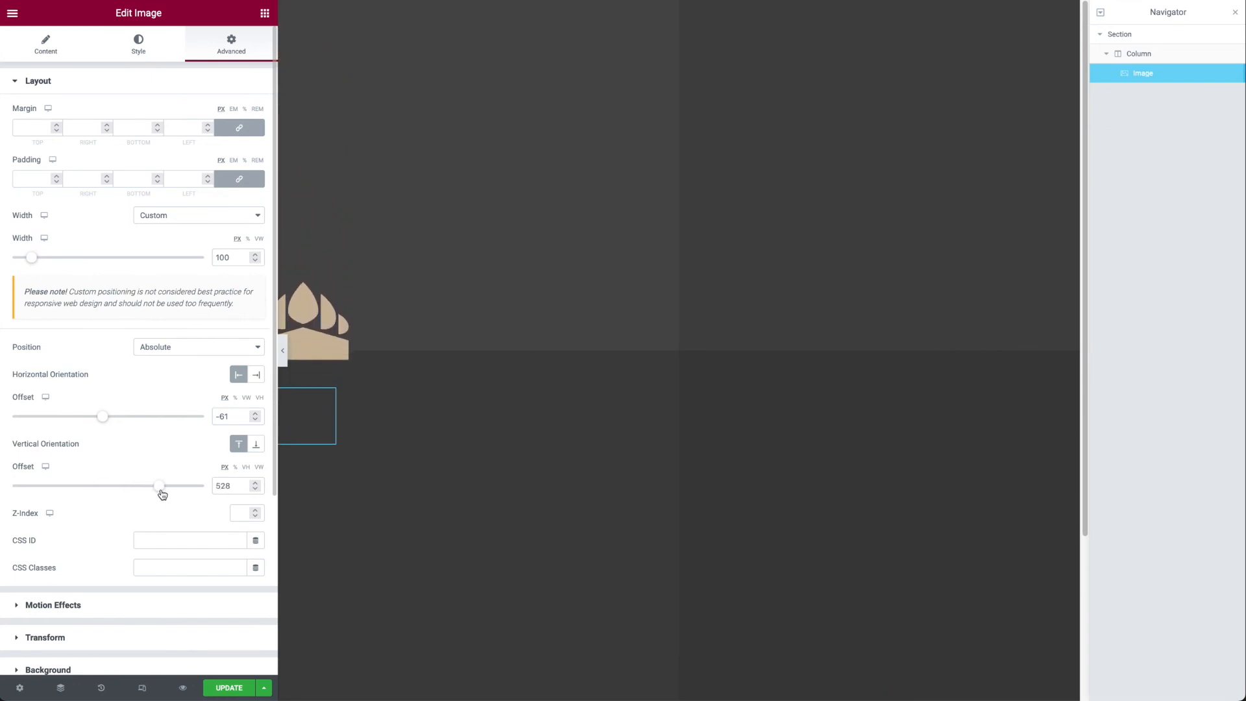
scroll(623, 427, "down", 5)
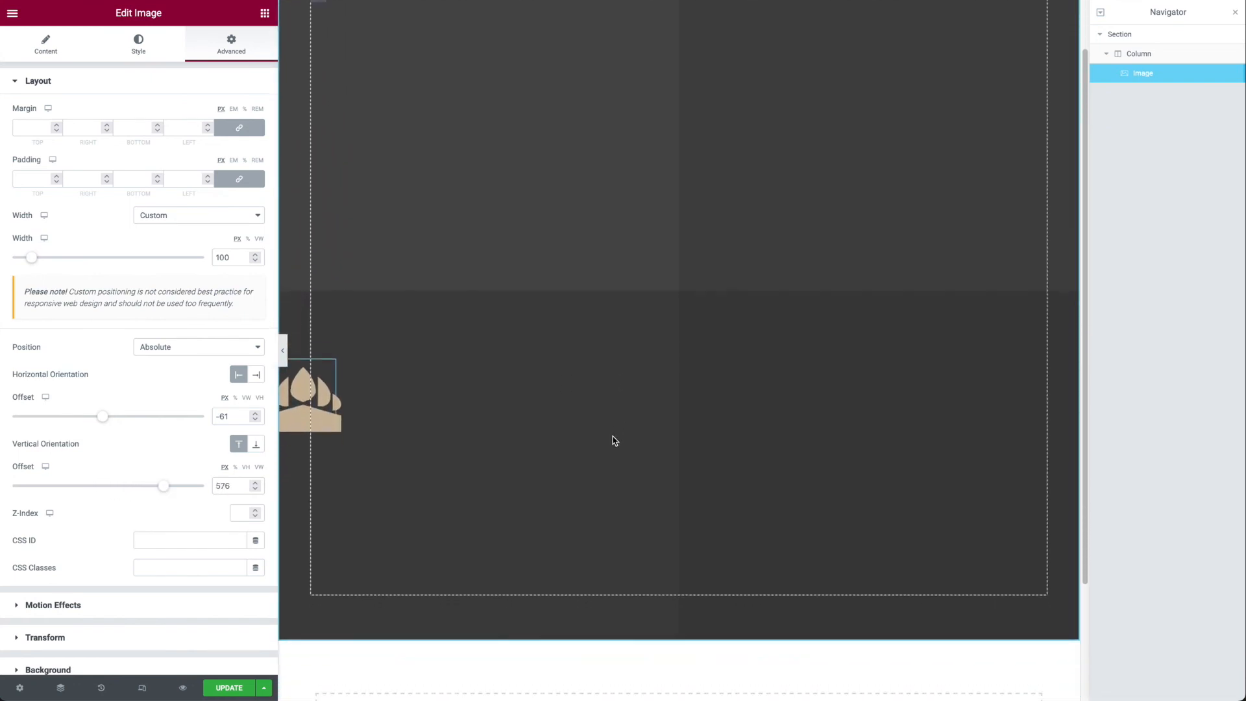
scroll(605, 434, "up", 3)
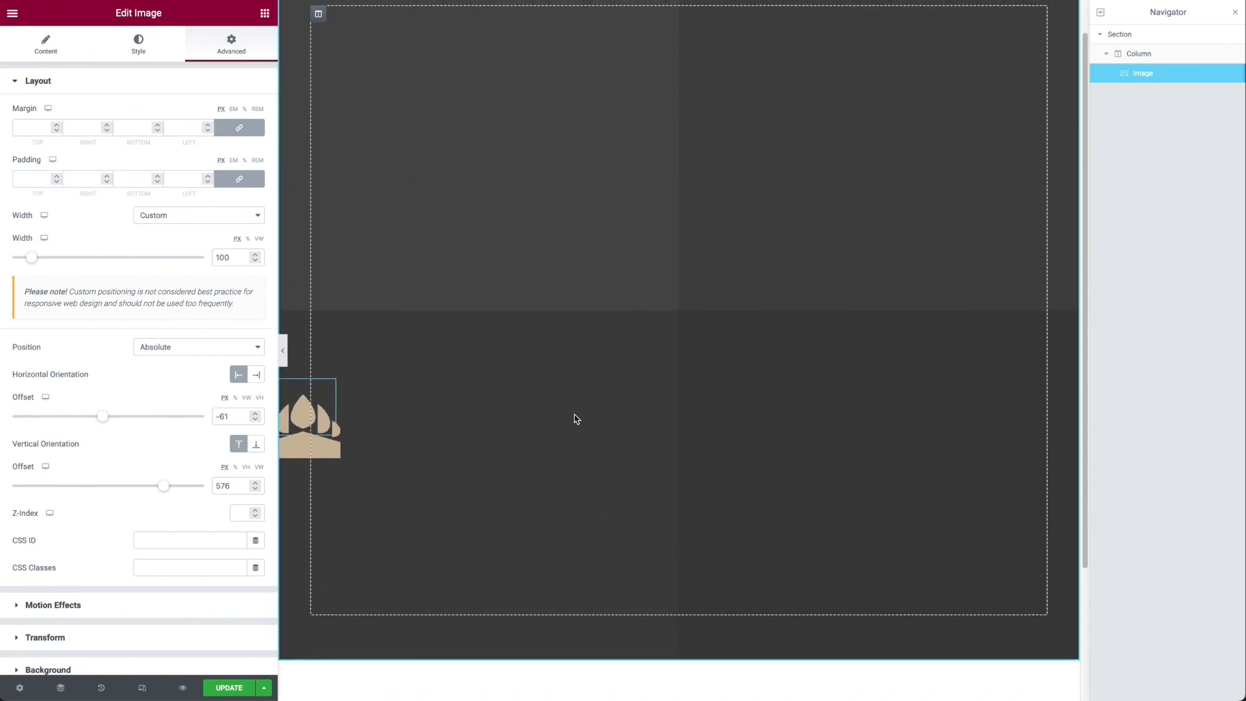
scroll(575, 428, "down", 3)
scroll(569, 432, "up", 5)
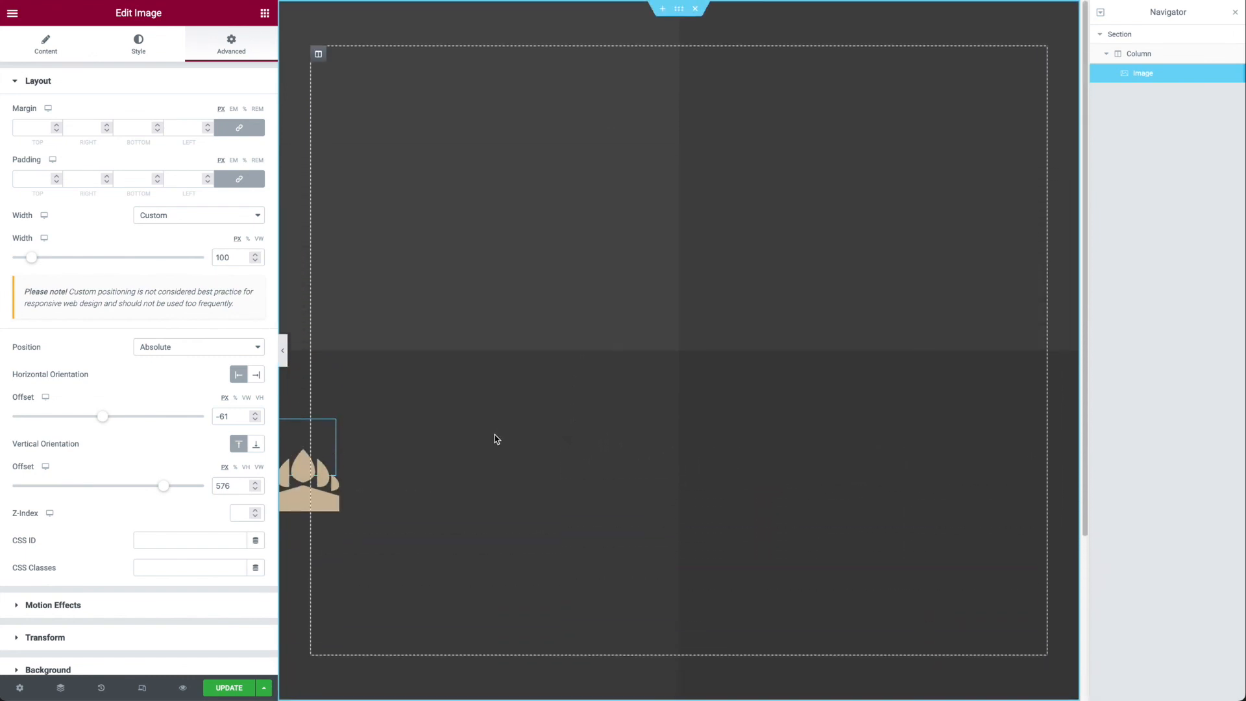
On Tablet set the horizontal offset to -3 px, then preview Mobile and select the section.
left_click(143, 689)
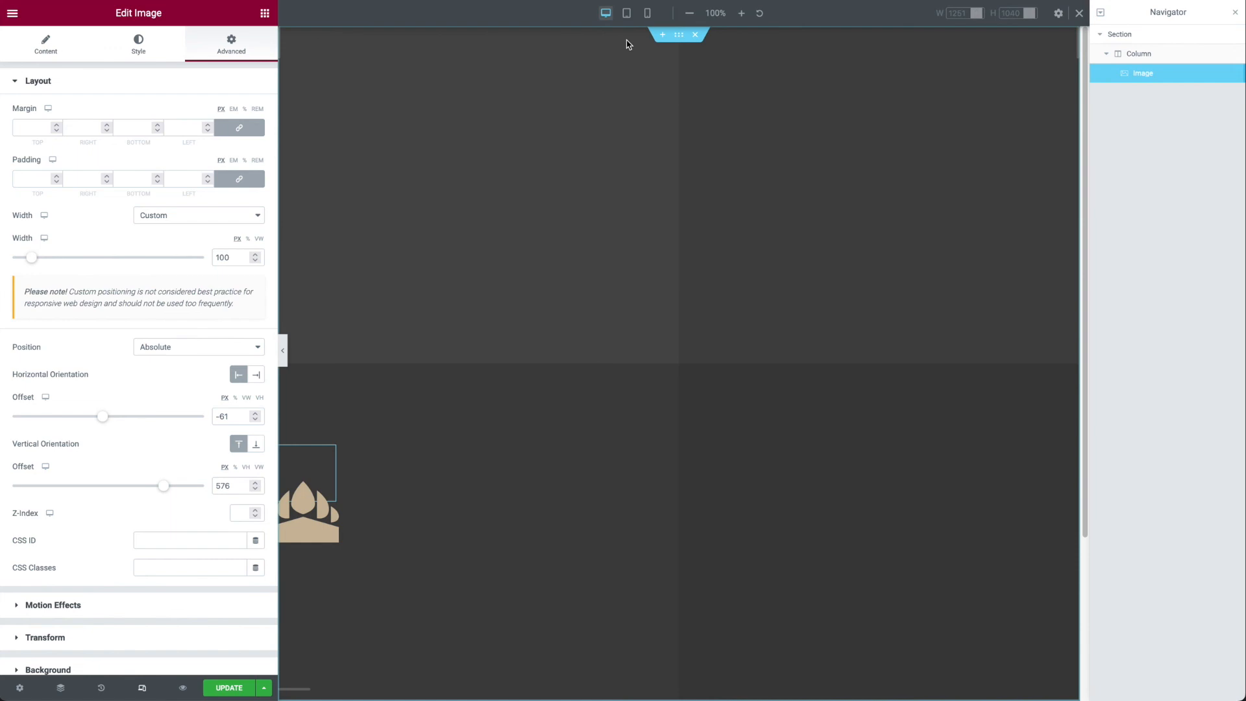
left_click(628, 13)
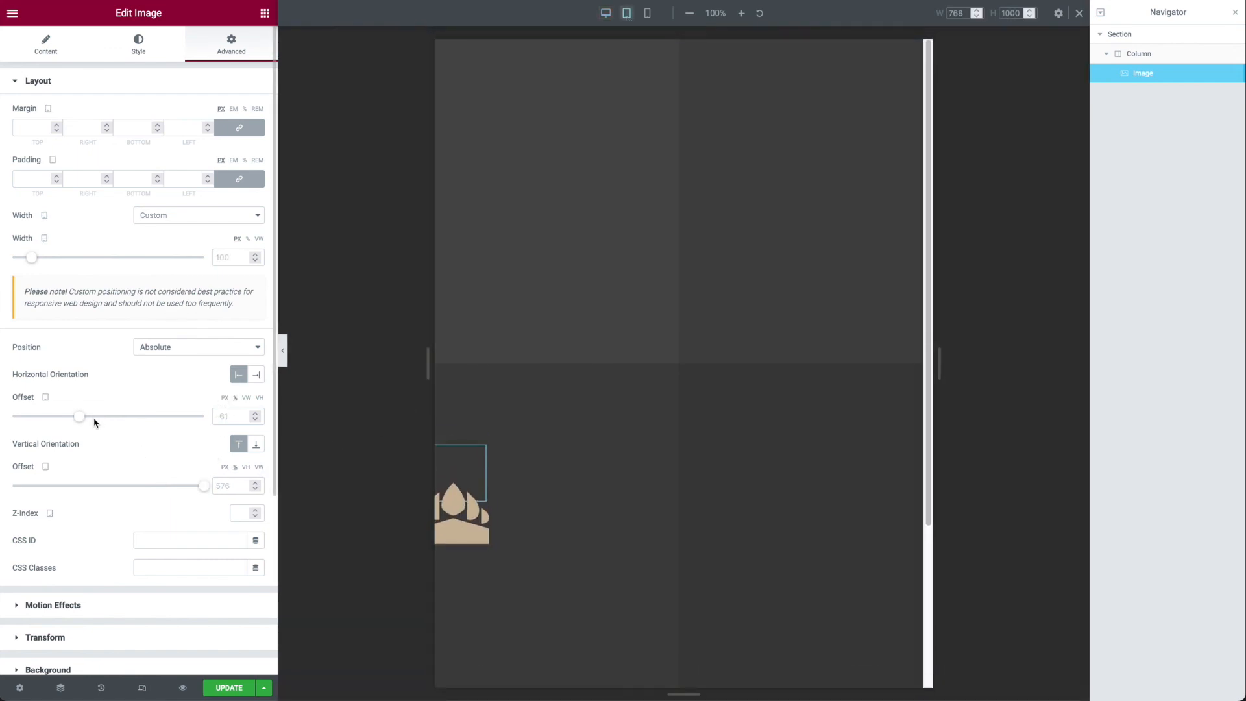
left_click_drag(76, 419, 106, 418)
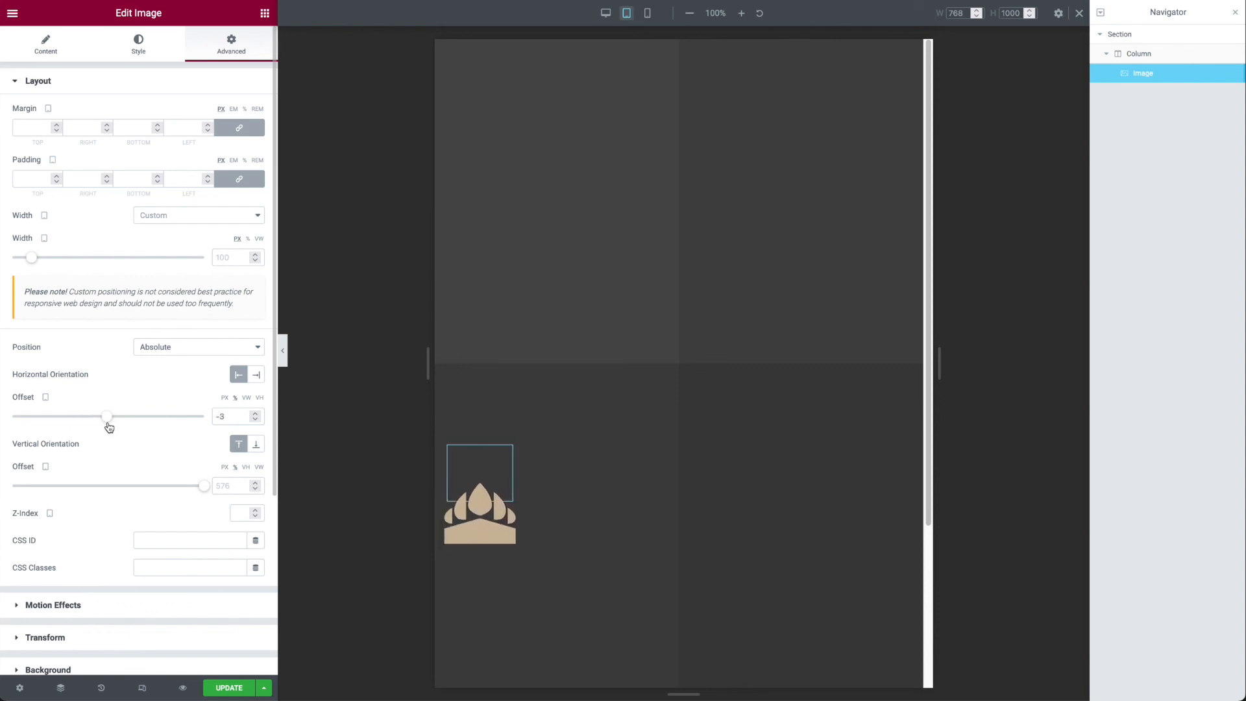
left_click(648, 12)
mouse_move(679, 69)
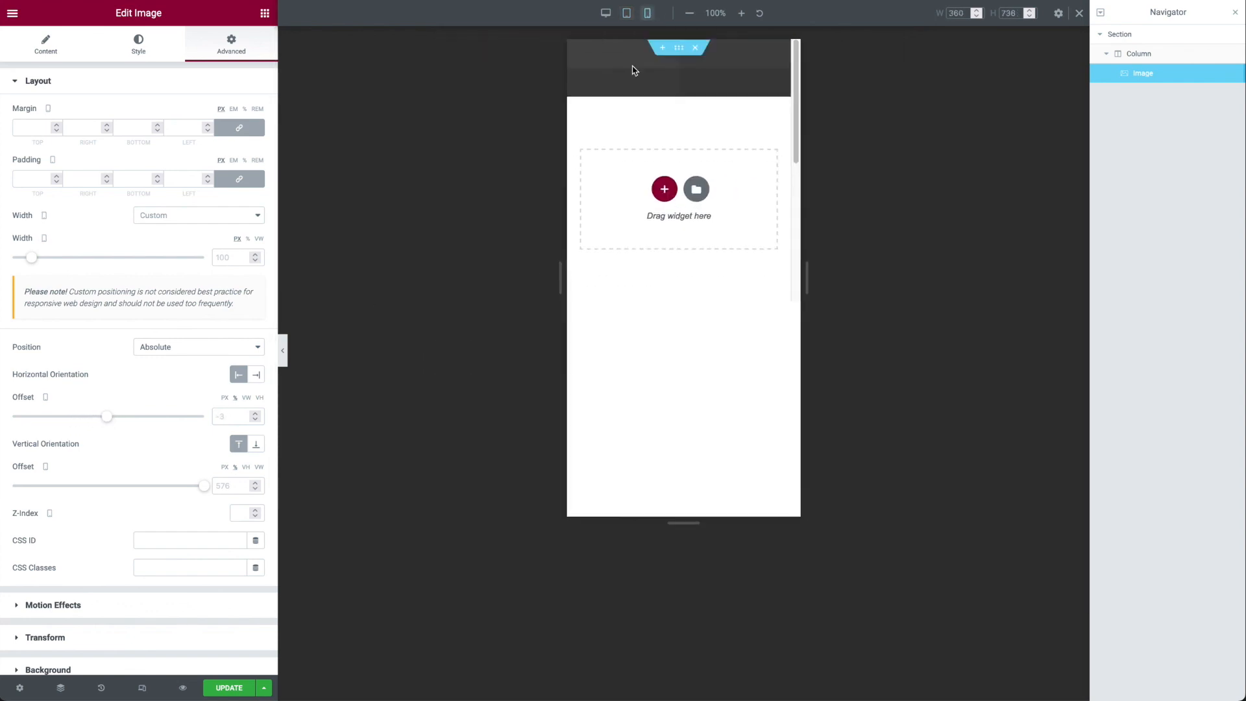
left_click(682, 51)
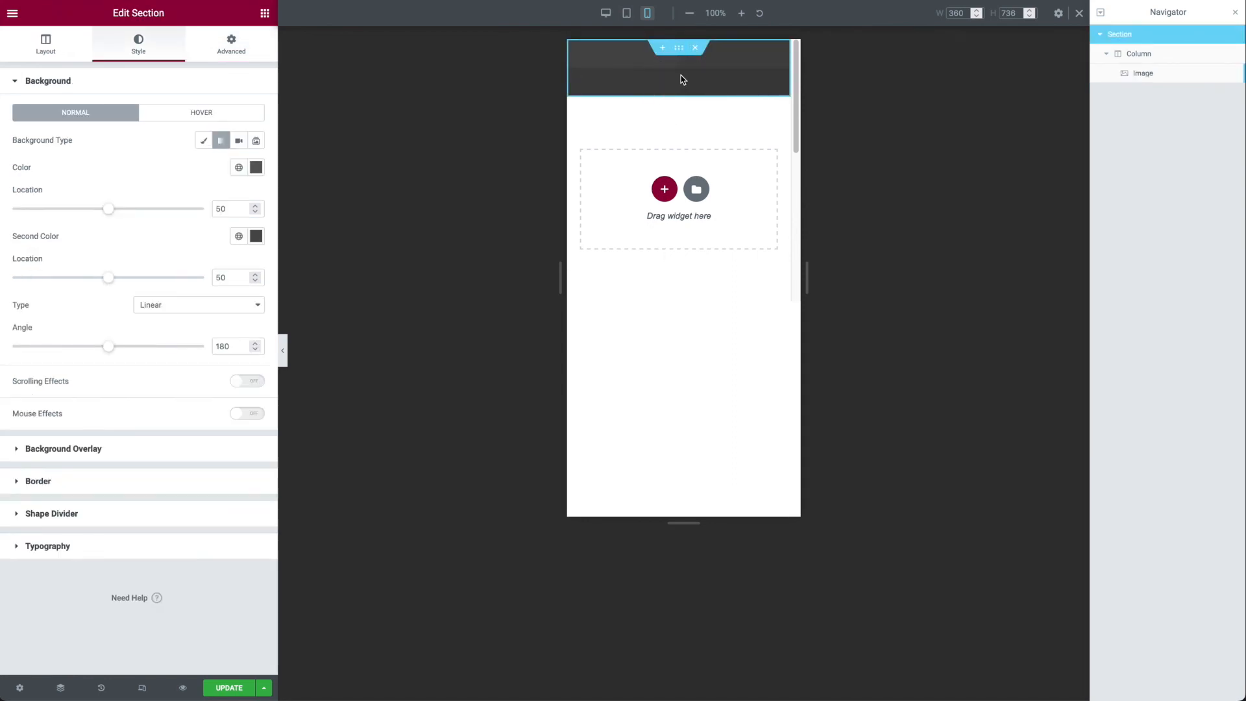
Return to the Desktop preview to check the paw image at the left edge.
left_click(606, 12)
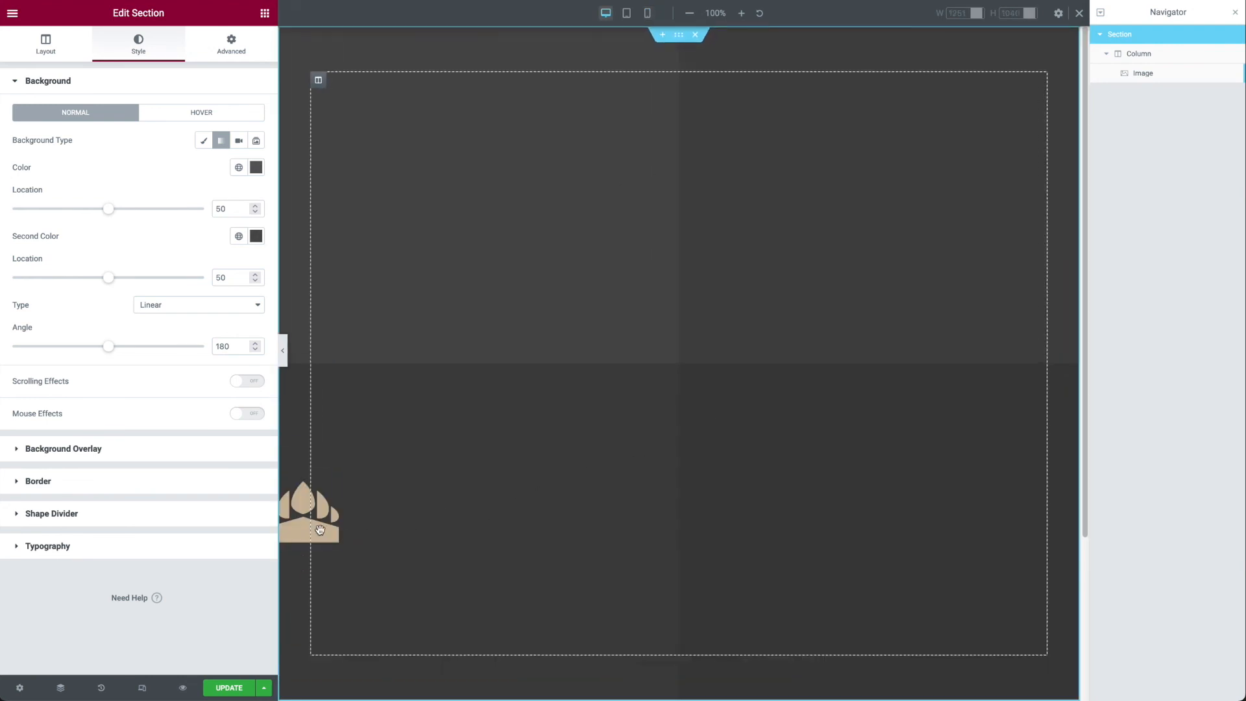
scroll(320, 529, "down", 2)
scroll(320, 524, "up", 2)
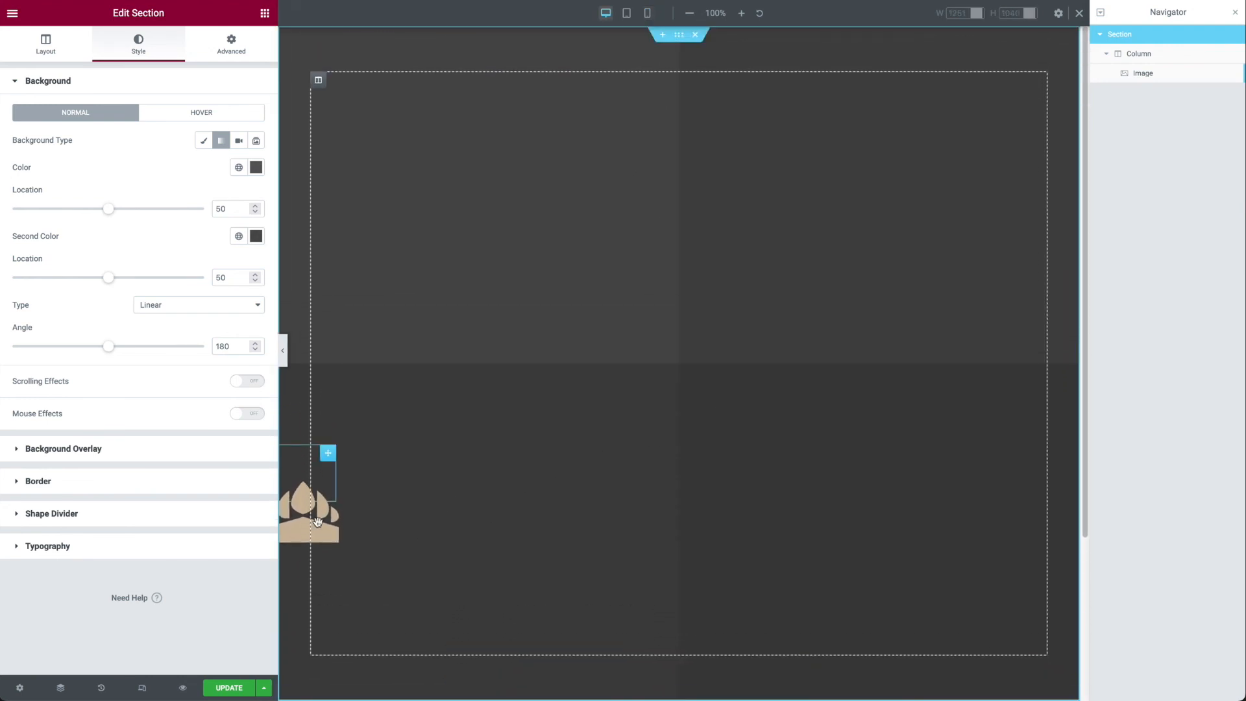